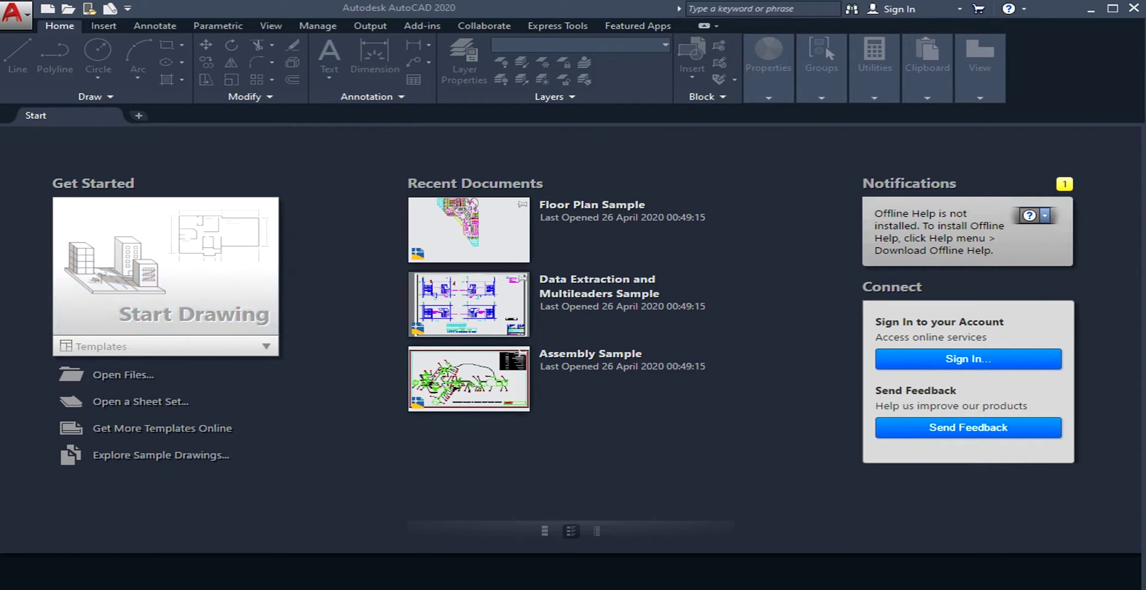
Create a new drawing and draw a closed six-sided chevron outline in the drawing's upper right area with the Line command
click(17, 13)
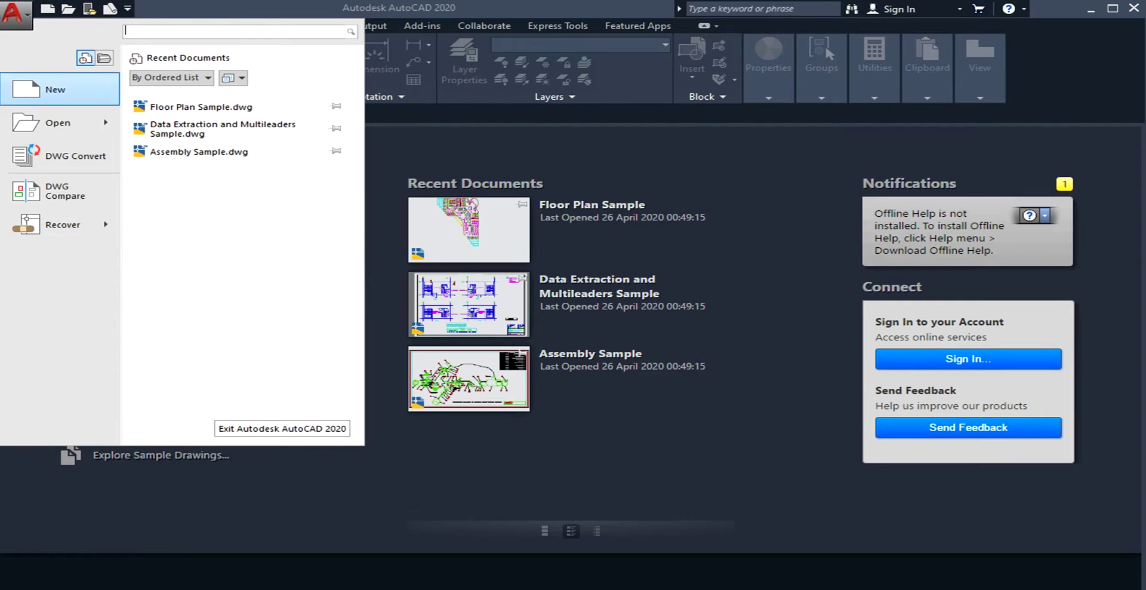
click(54, 89)
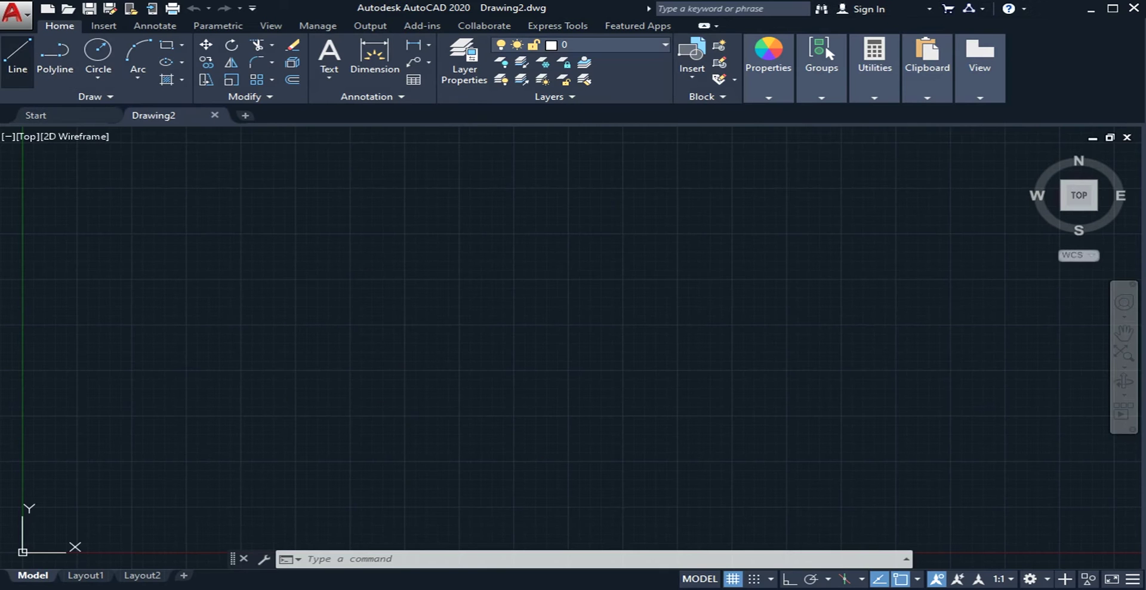
click(17, 57)
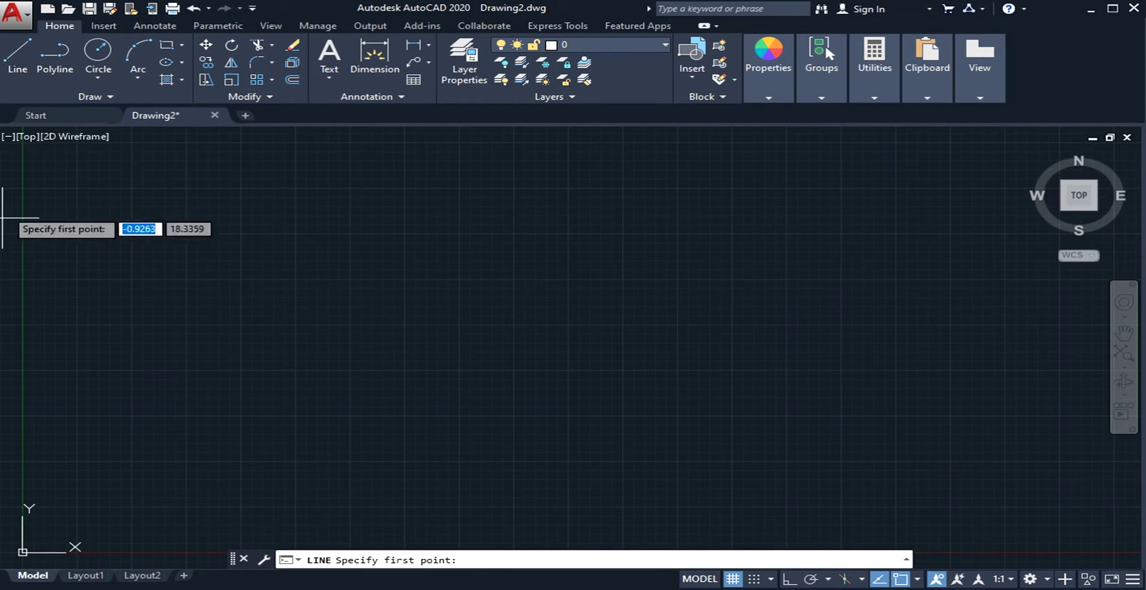
click(899, 190)
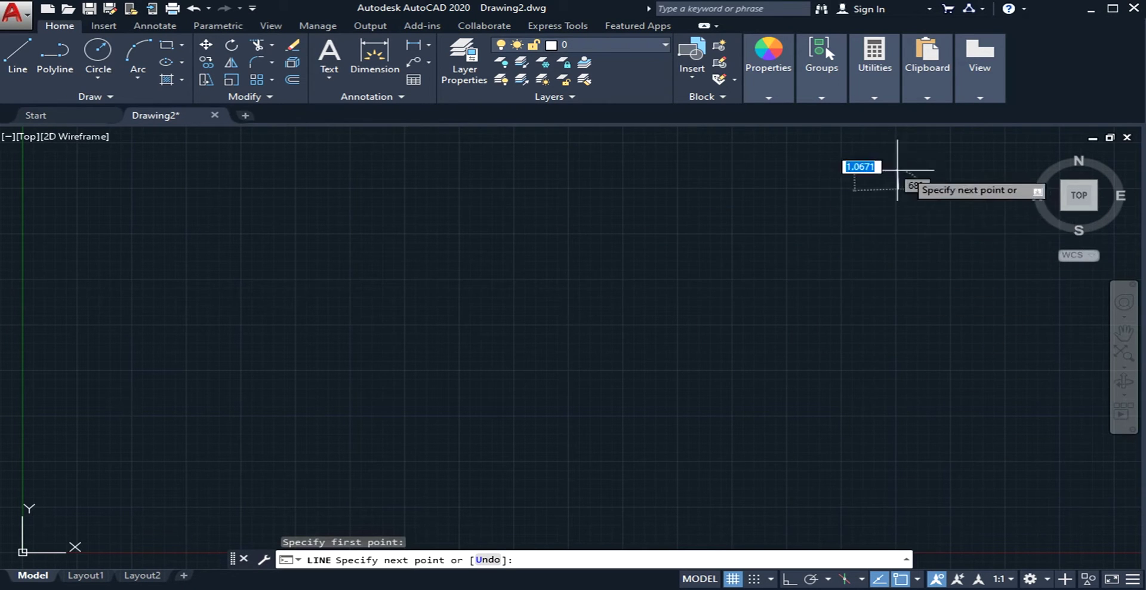
click(800, 219)
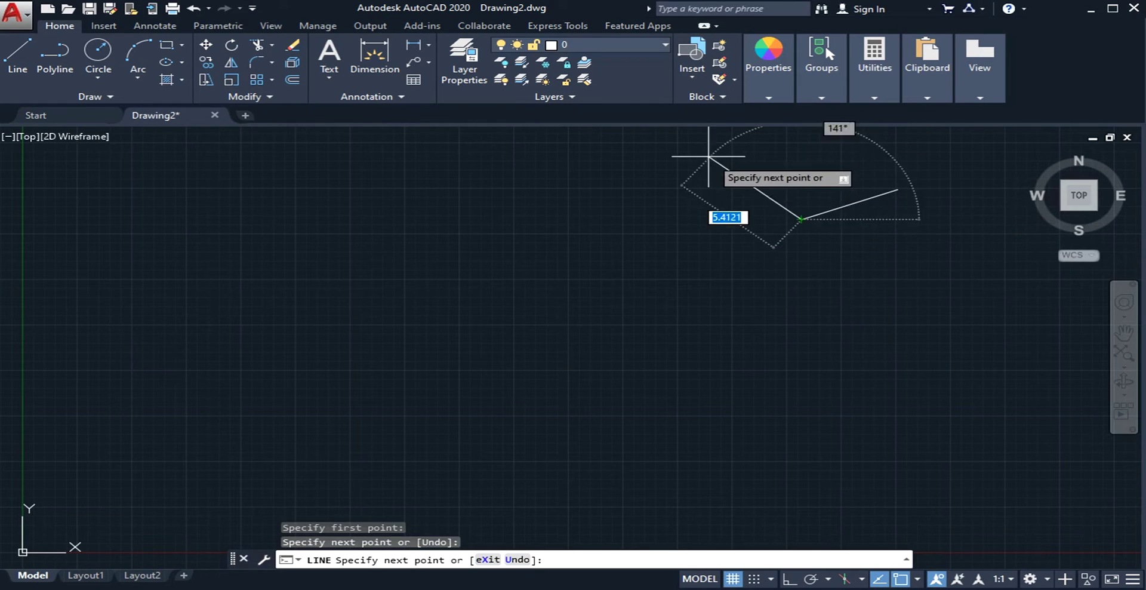
click(709, 157)
click(733, 237)
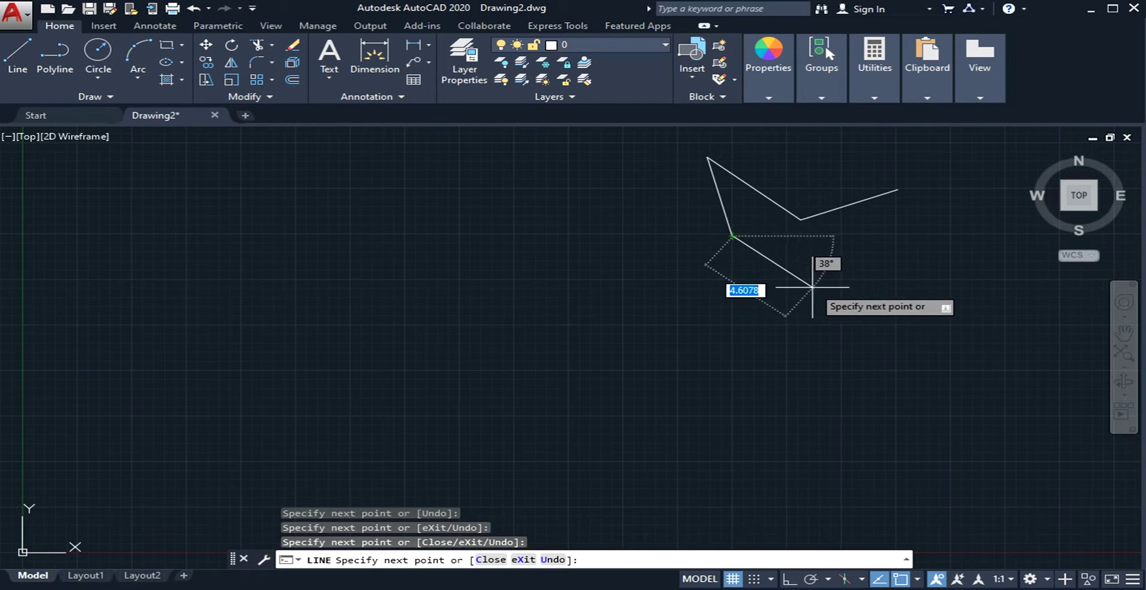
click(812, 287)
click(884, 236)
click(897, 189)
right_click(775, 258)
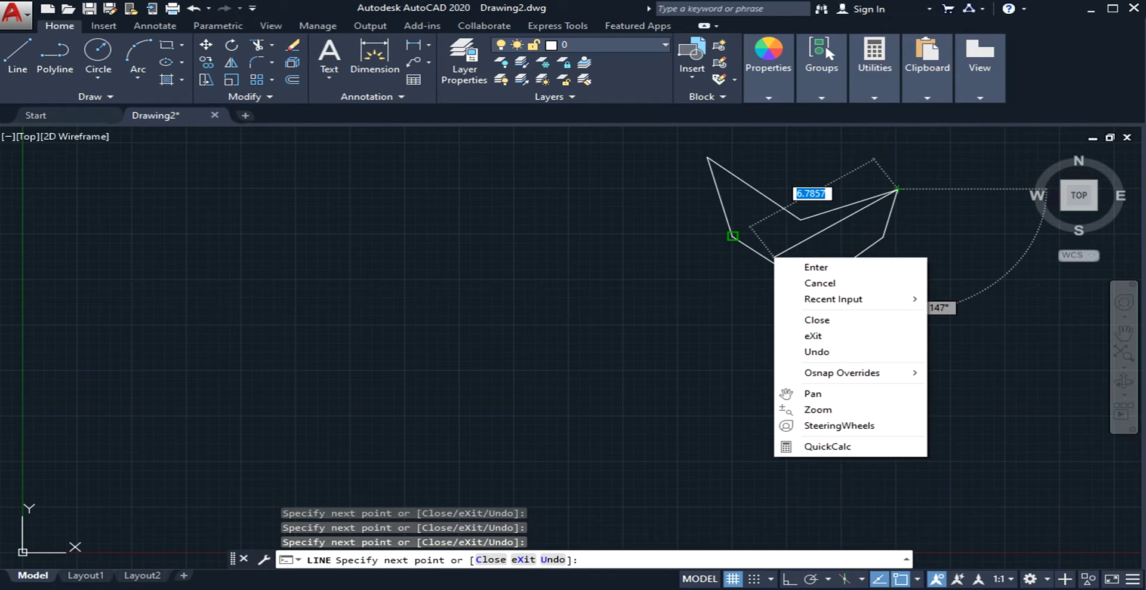
click(816, 267)
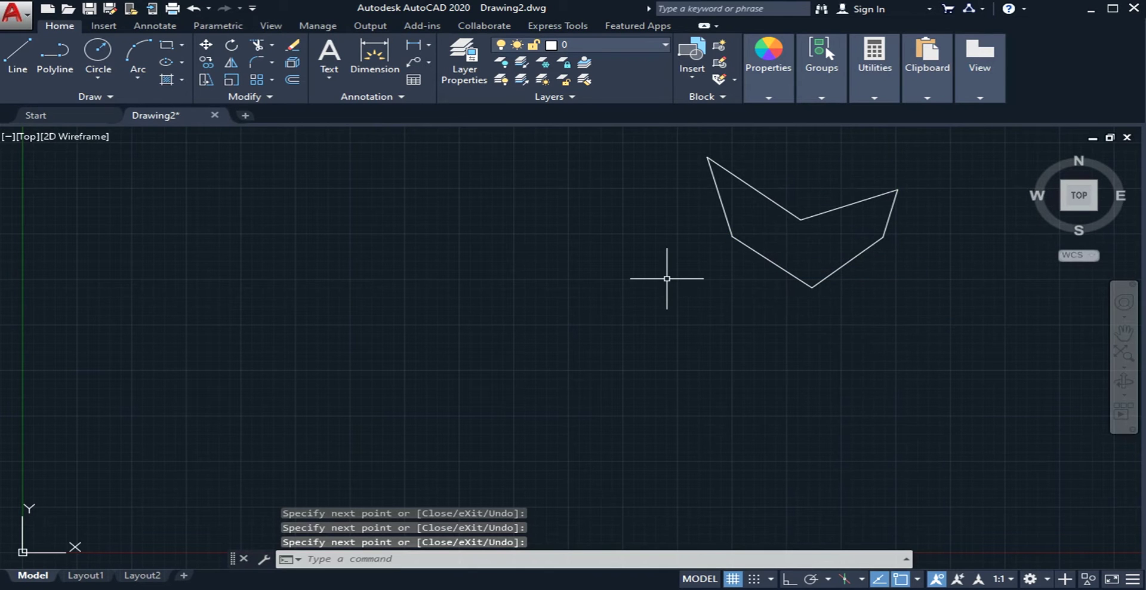
Draw a closed eight-sided outline with a notch facing the chevron, placed beside it, using connected line segments
click(18, 54)
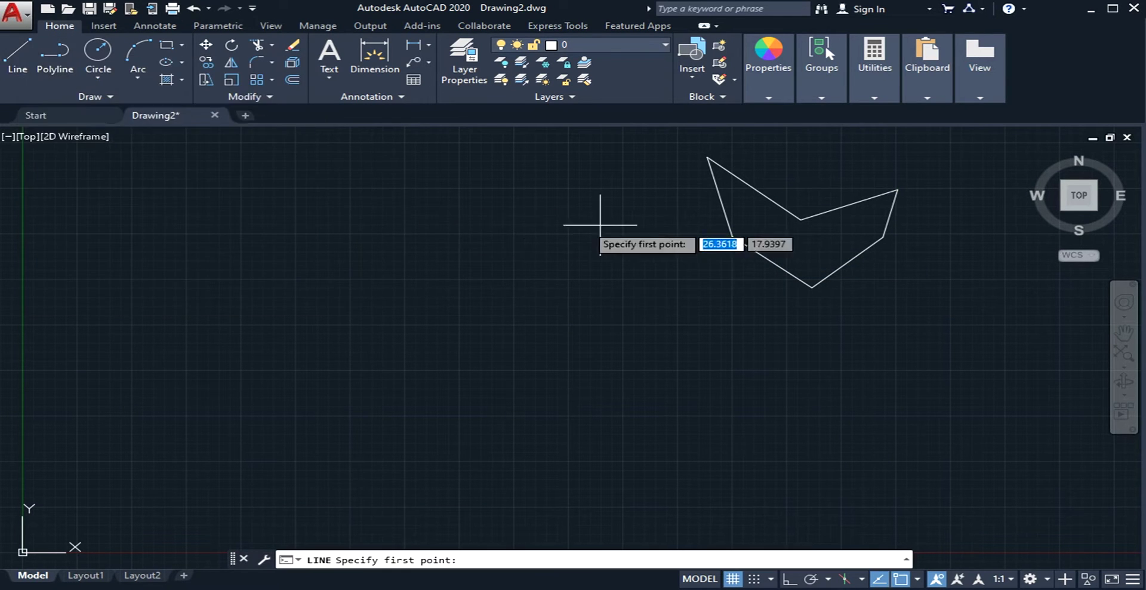
click(648, 233)
click(617, 278)
click(664, 310)
click(620, 341)
click(568, 313)
click(527, 261)
click(575, 213)
click(649, 204)
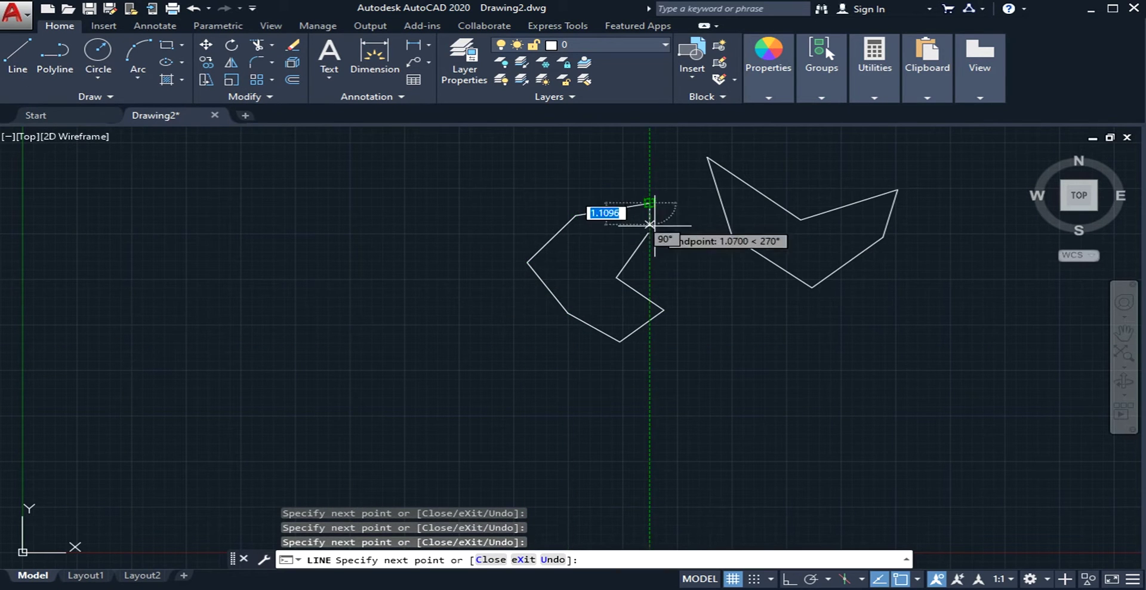
click(648, 233)
Draw the inner contour of a large C shape beside the notched outline as six connected line segments
click(18, 55)
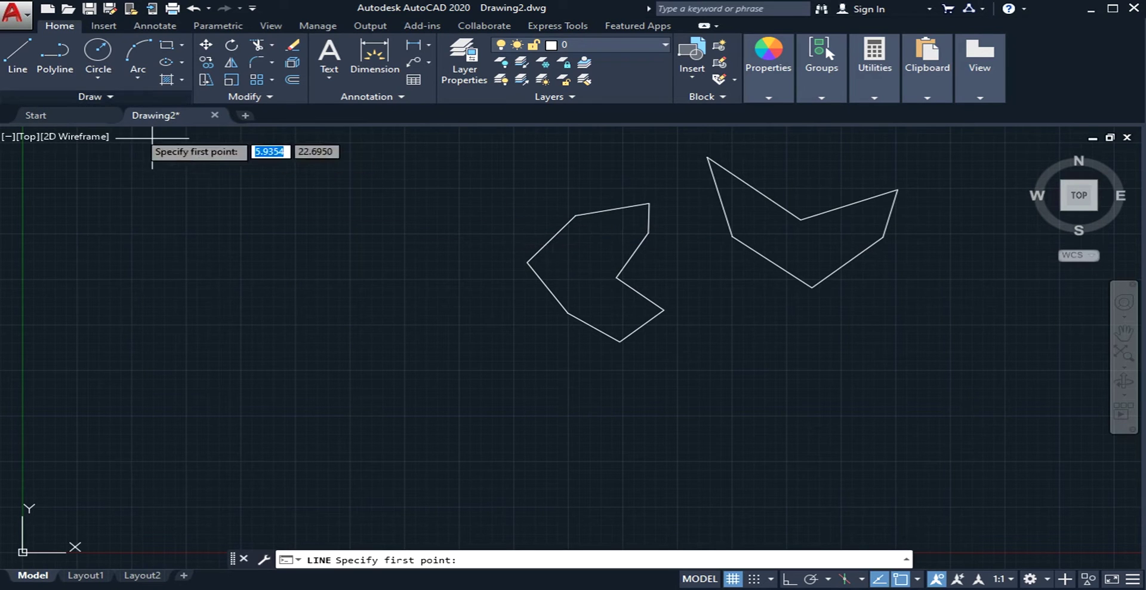
click(491, 228)
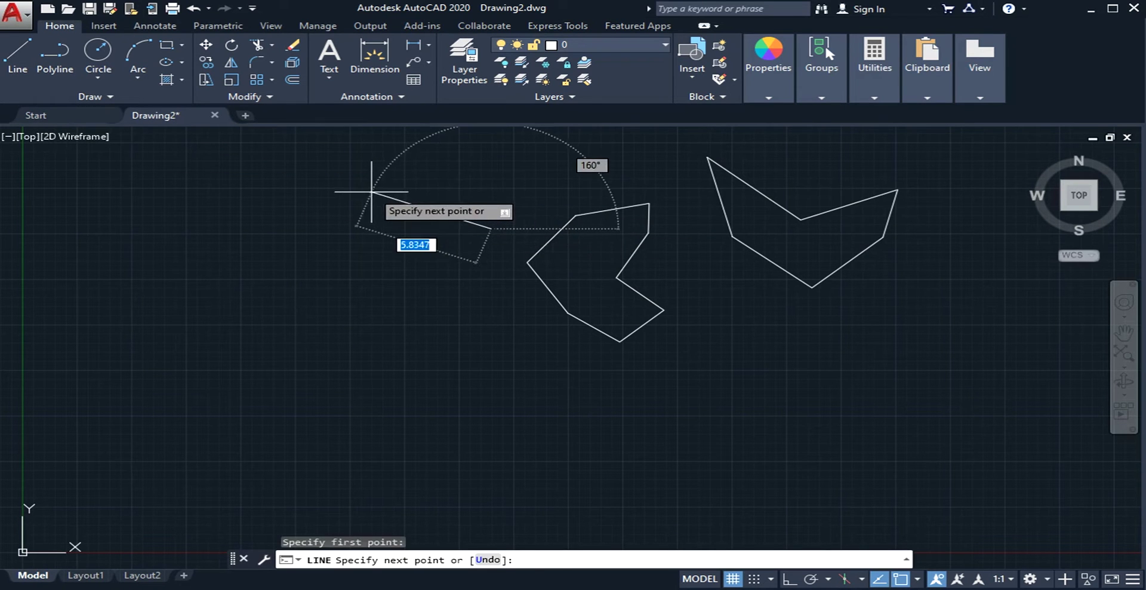
click(371, 192)
click(288, 227)
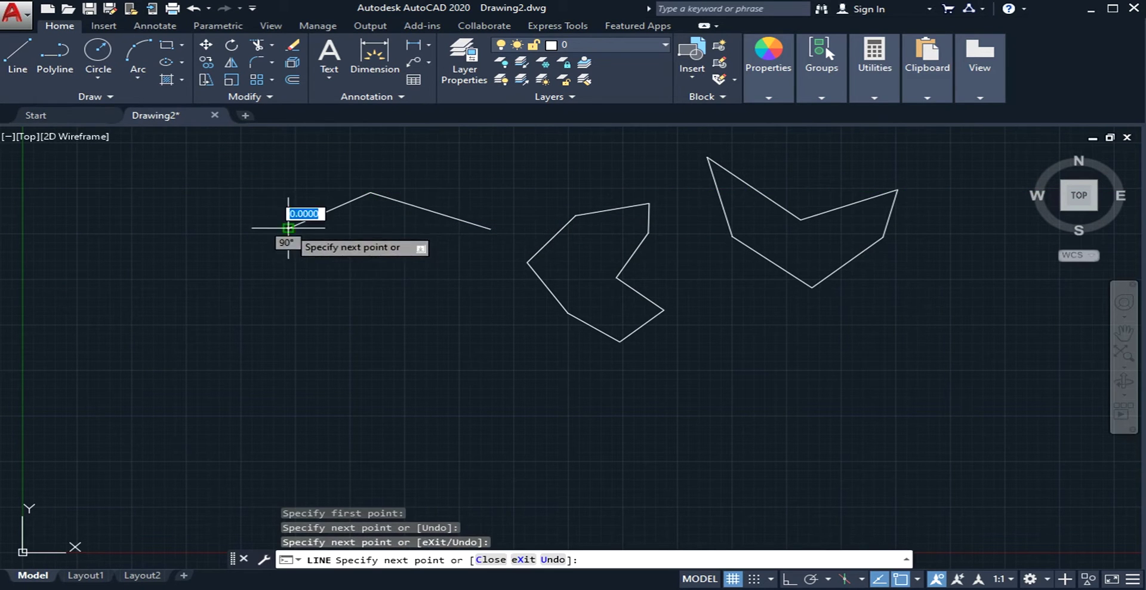
click(241, 299)
click(293, 382)
click(422, 394)
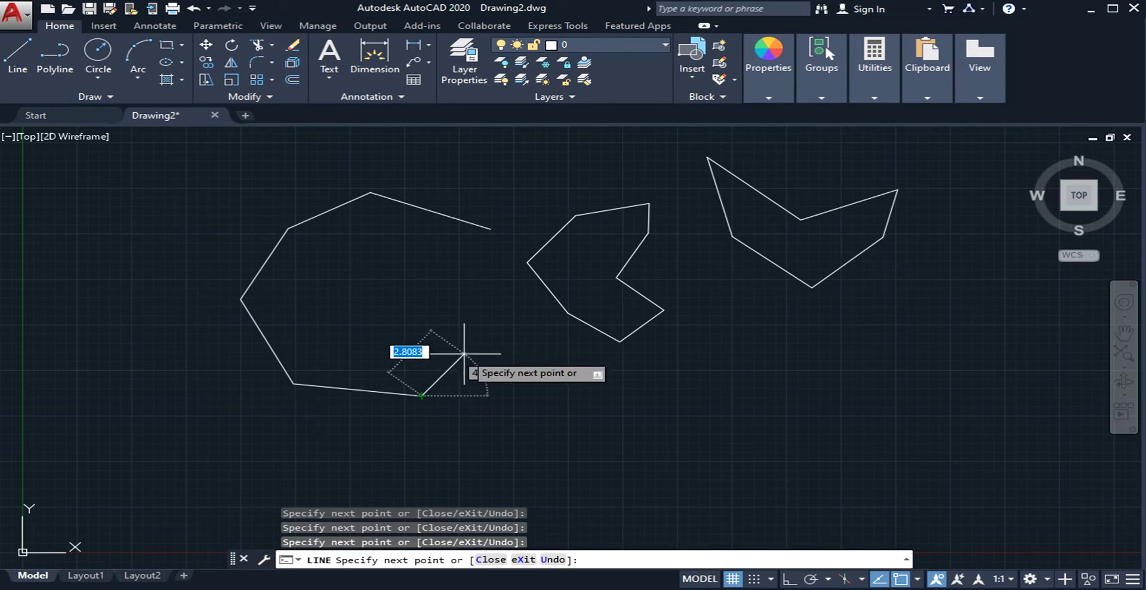
click(466, 353)
Draw the outer contour of the large C with eleven connected segments, closing it at its starting point, and end the line
click(483, 425)
click(386, 452)
click(253, 431)
click(192, 369)
click(175, 280)
click(251, 200)
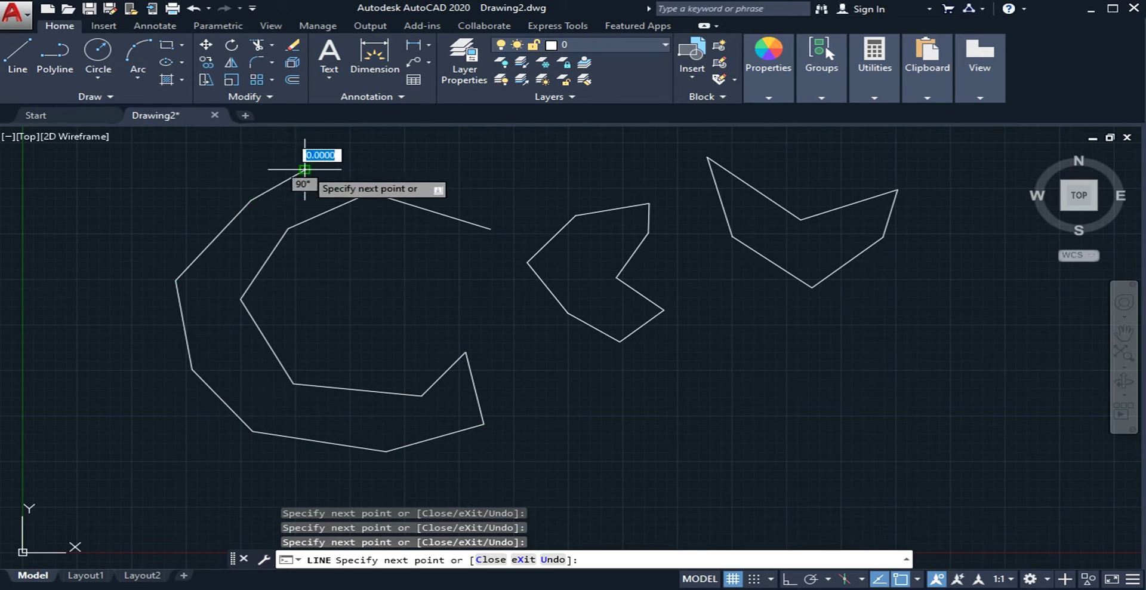
click(305, 171)
click(404, 160)
click(477, 173)
click(514, 194)
click(491, 229)
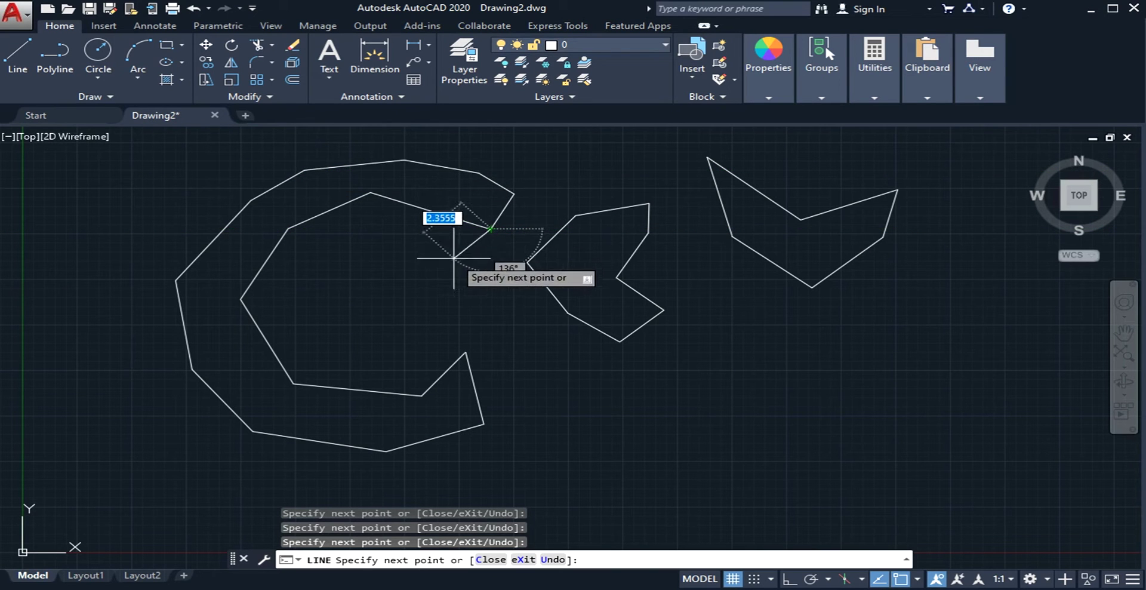
key(Escape)
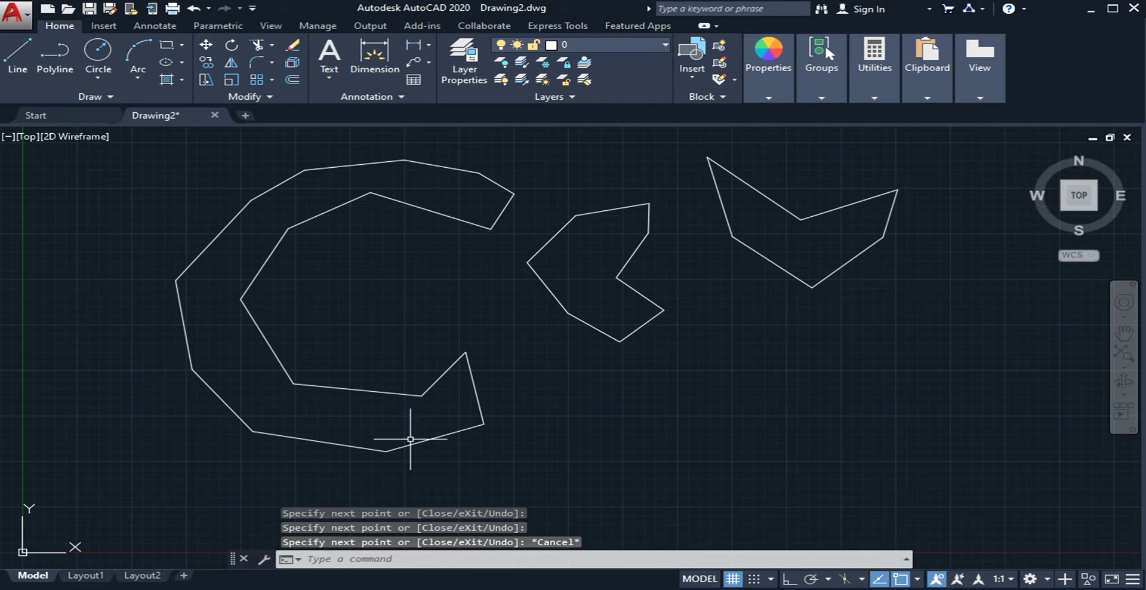
With Ortho mode turned on, draw a wide four-sided box about 2.4 units high below the notched outline and chevron
key(Return)
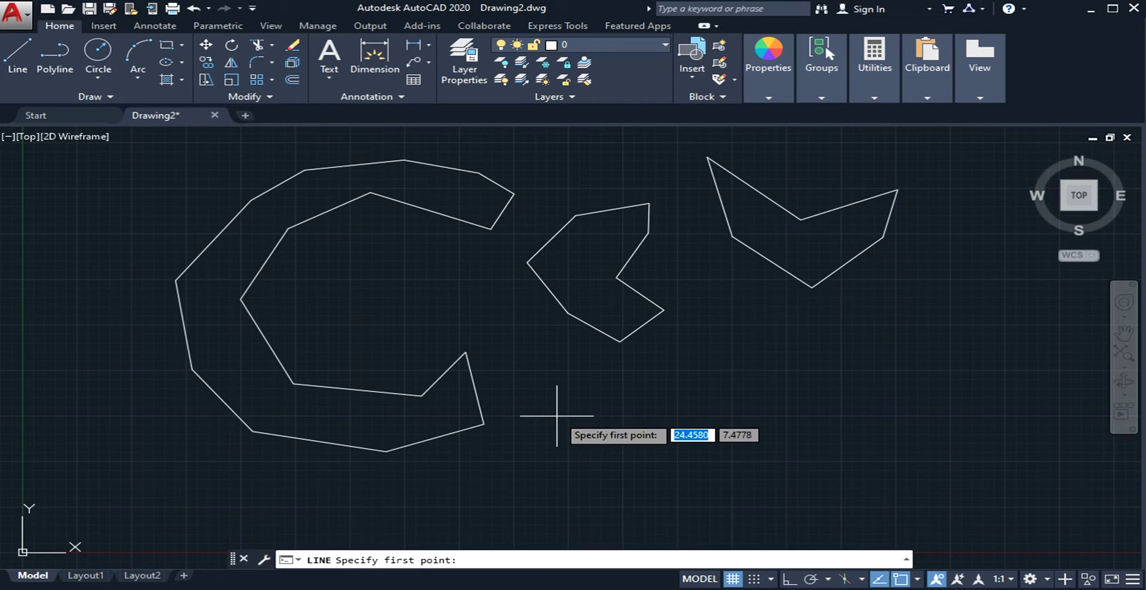
click(844, 416)
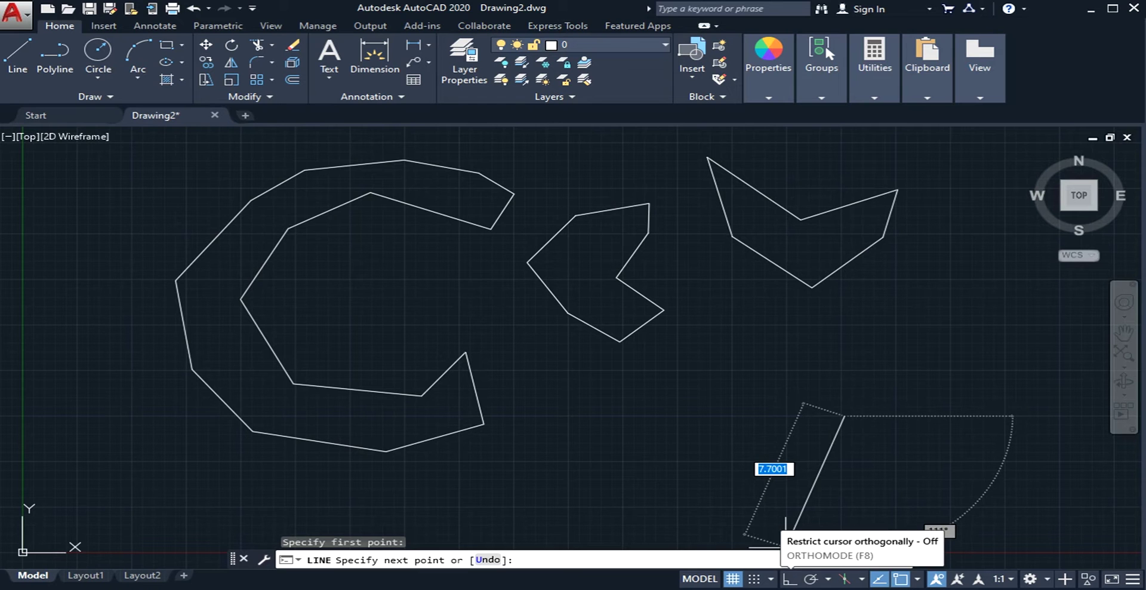
click(790, 579)
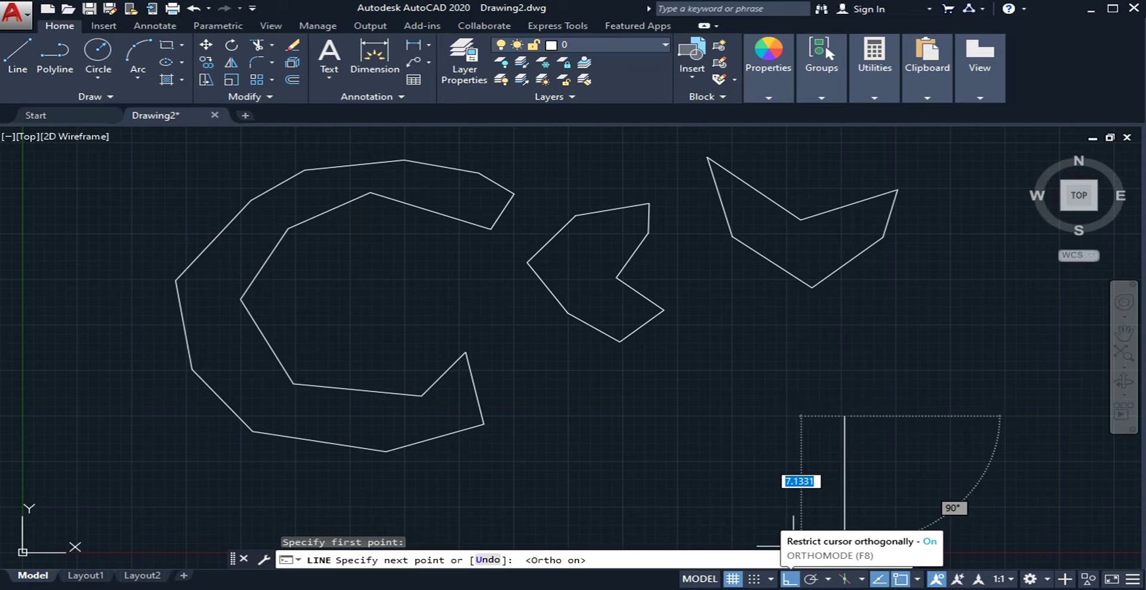
double_click(790, 579)
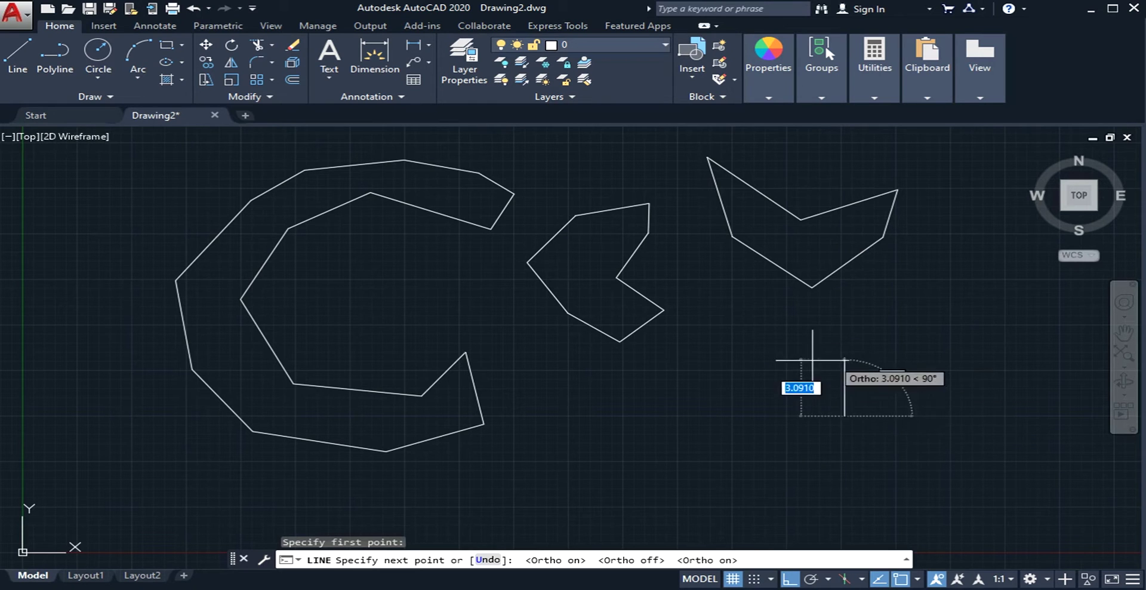
click(678, 416)
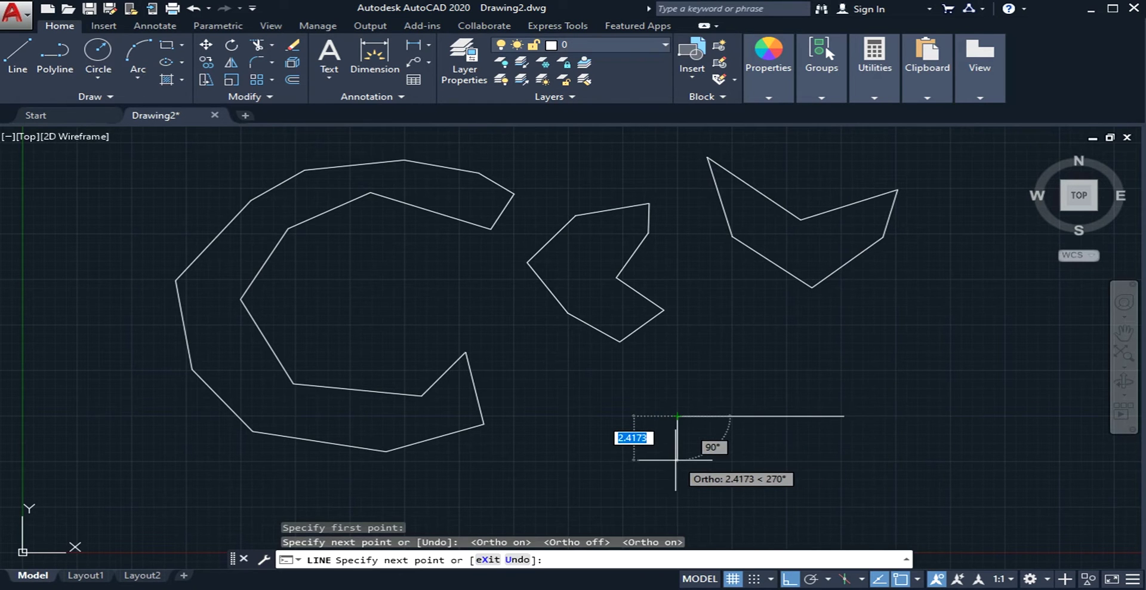
click(677, 460)
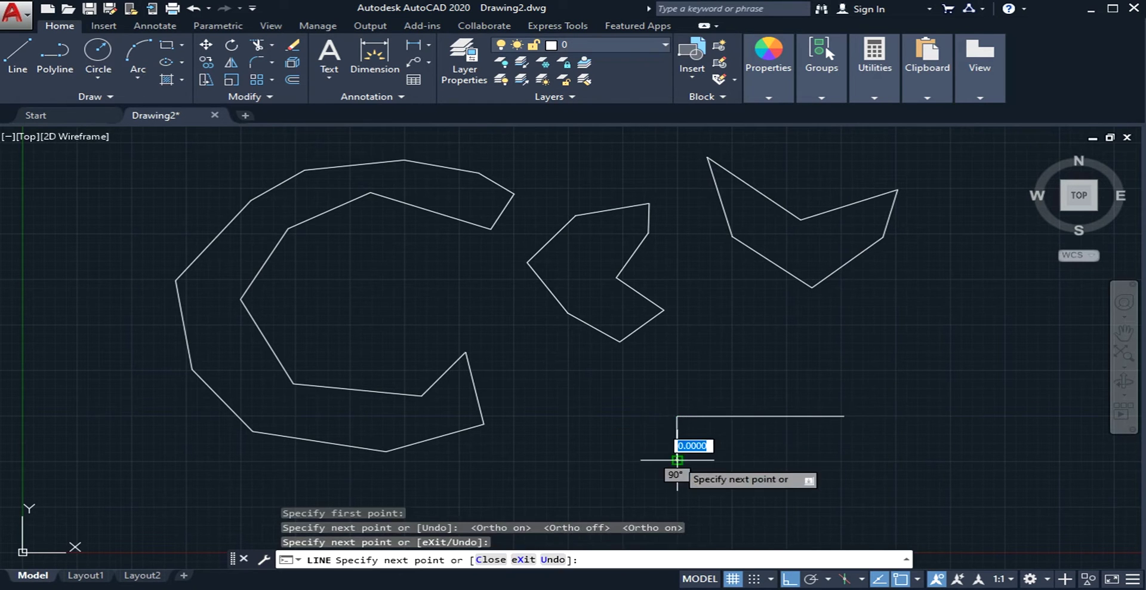
click(842, 461)
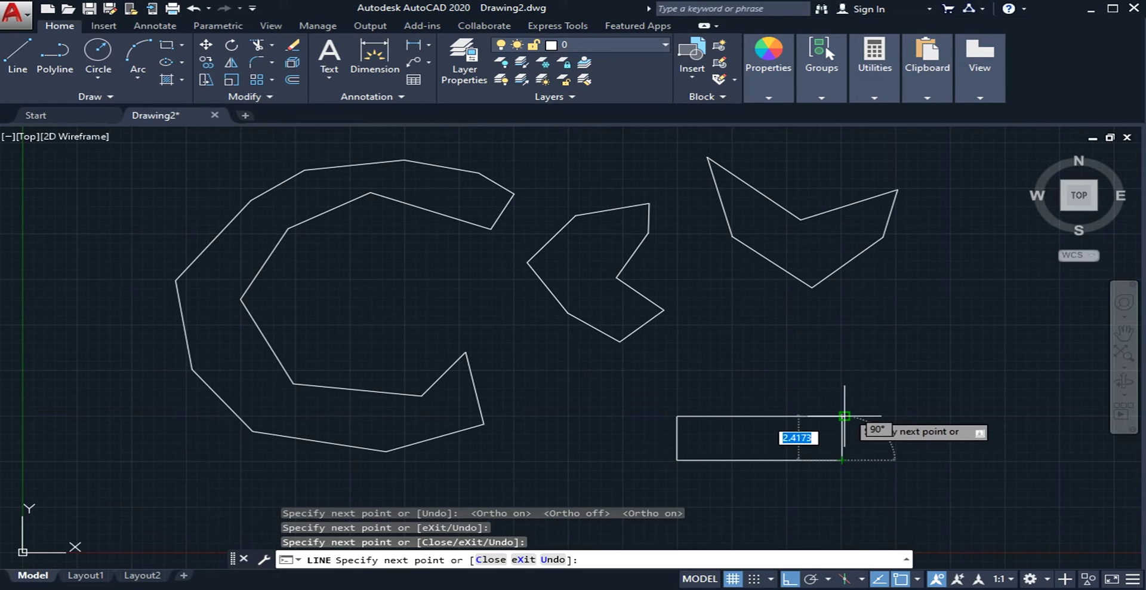
click(844, 416)
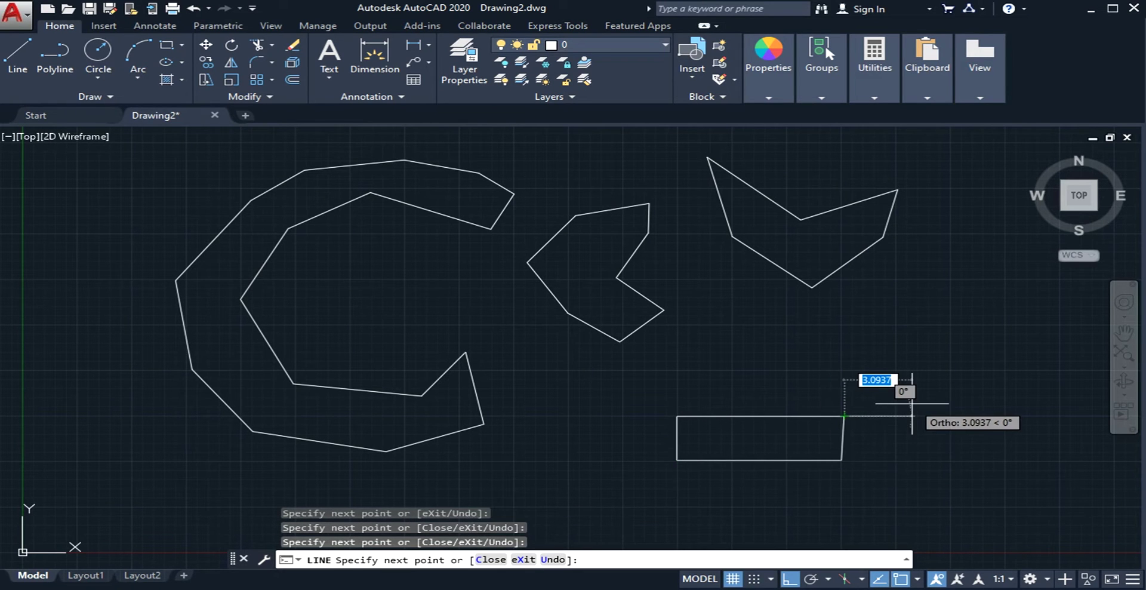
key(Return)
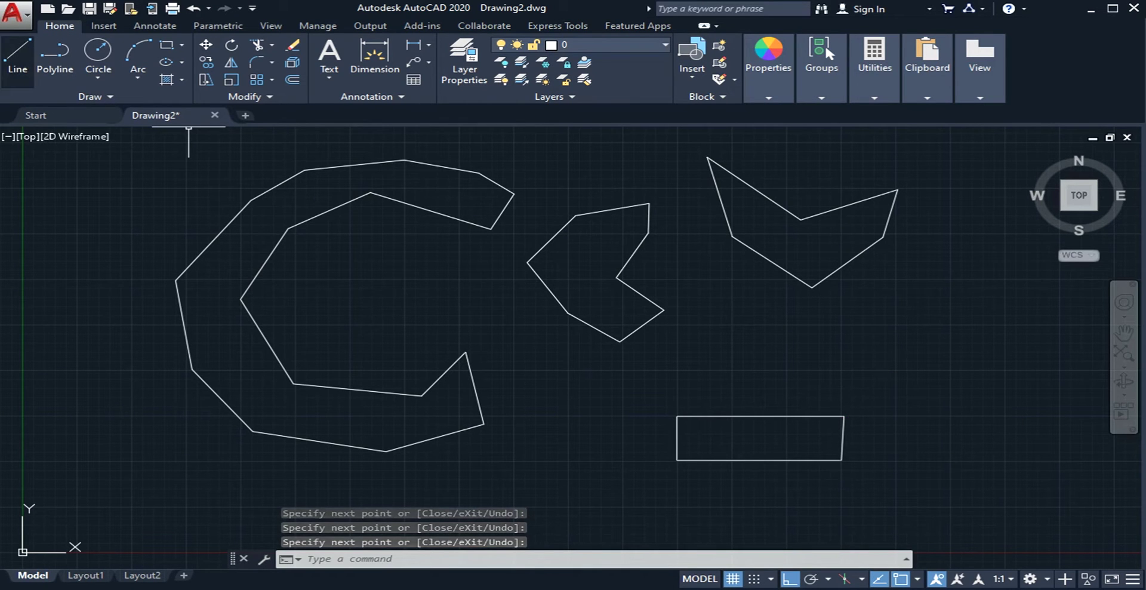
Draw an upright rectangle about 6.5 units high beside the wide box, aligning its last corner with the starting point
click(17, 57)
click(957, 318)
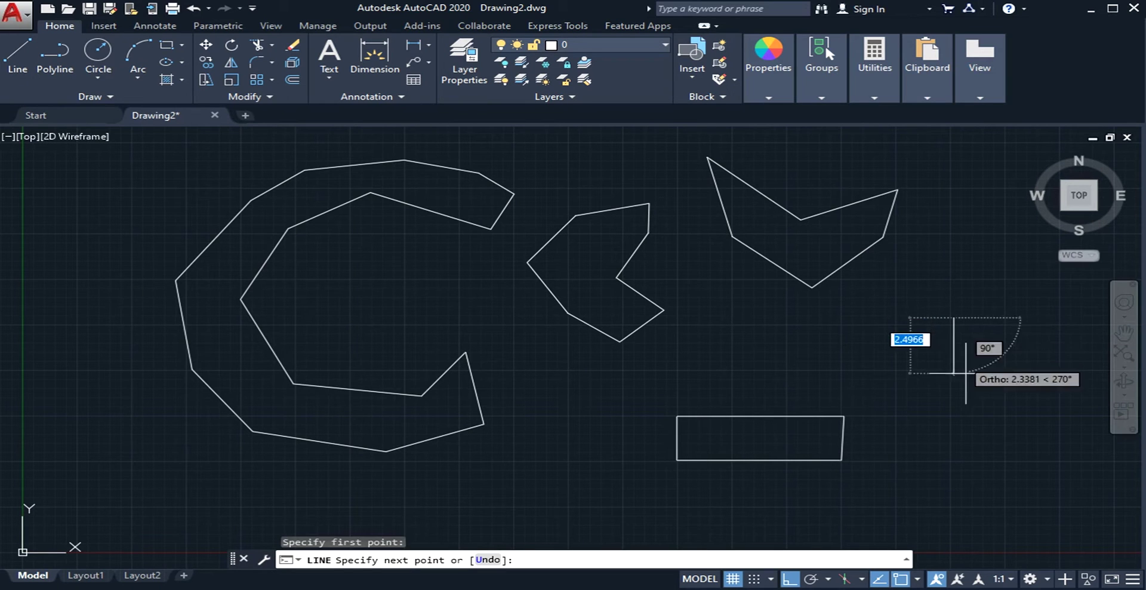
click(953, 437)
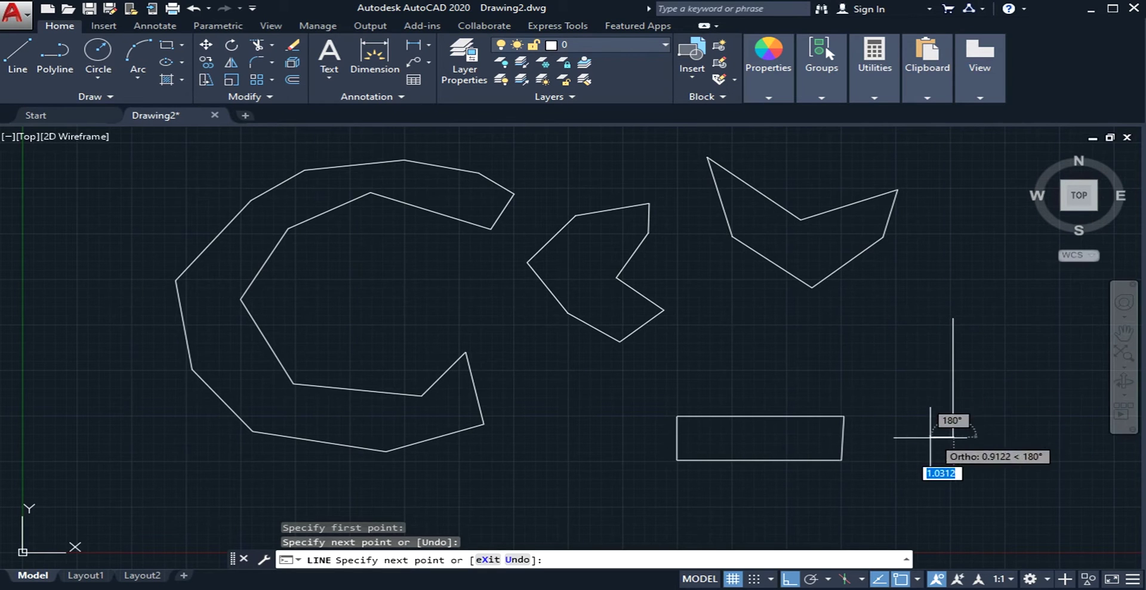
click(882, 441)
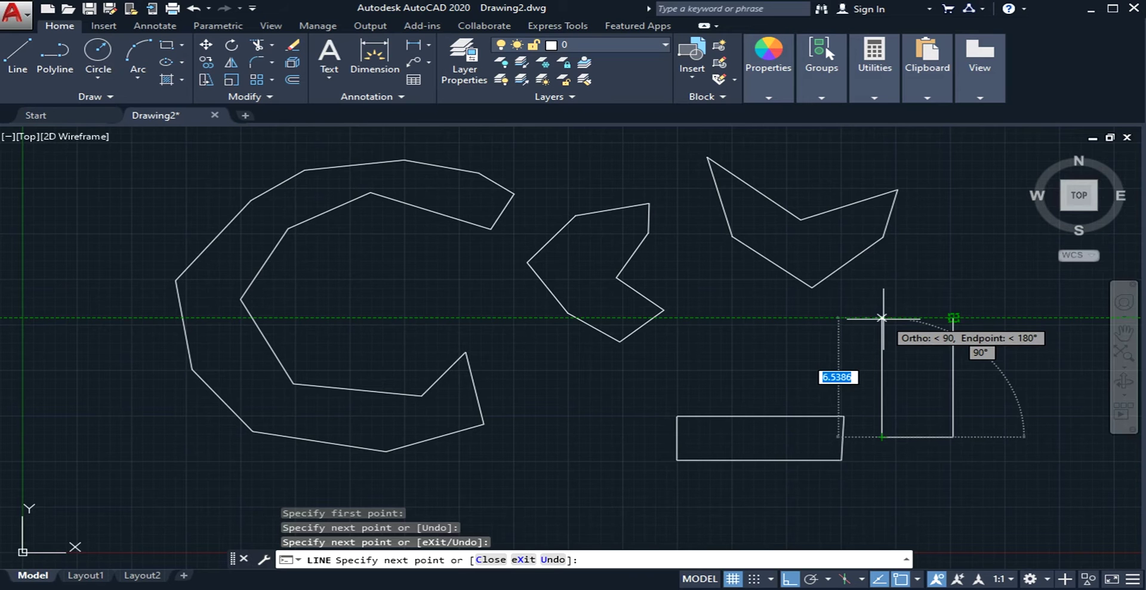
click(882, 317)
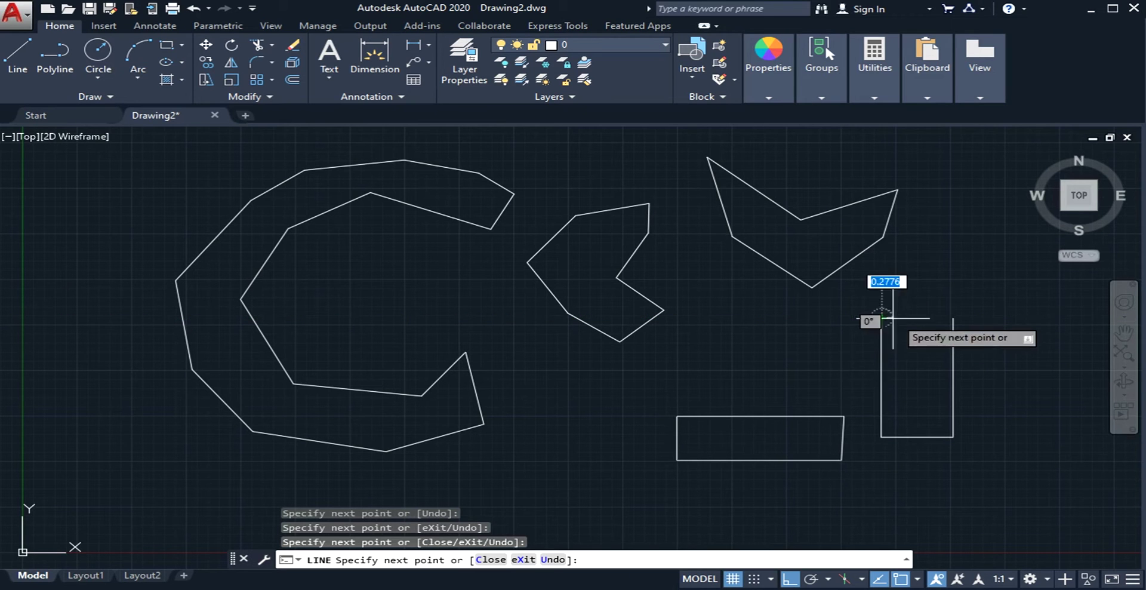
click(954, 318)
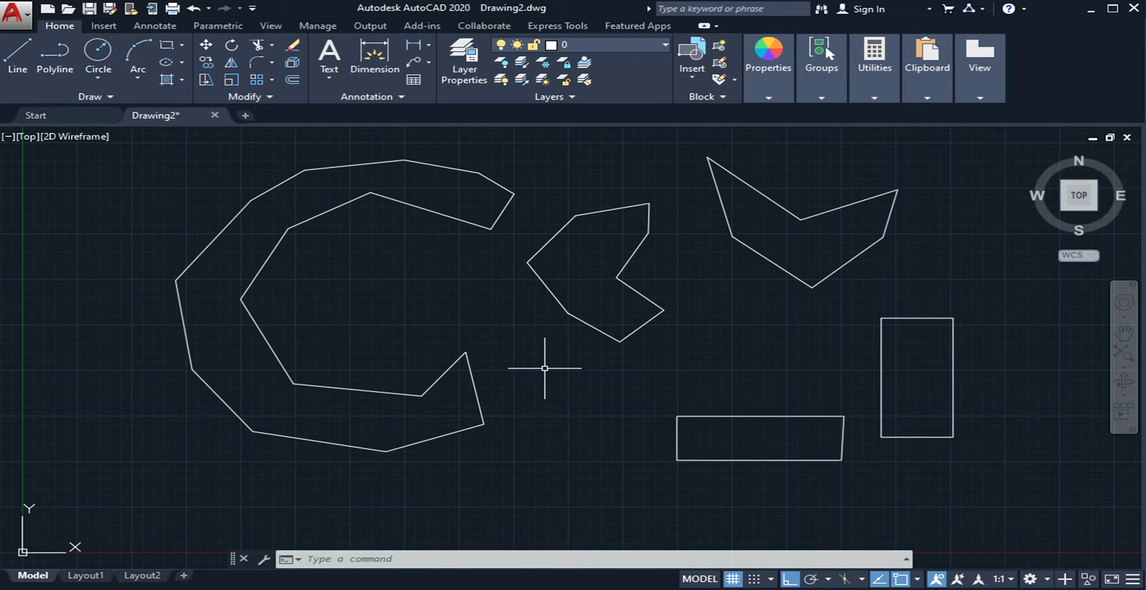
Examine the five drawn shapes at closer and wider zoom levels and pan across the drawing
scroll(544, 367, up, 10)
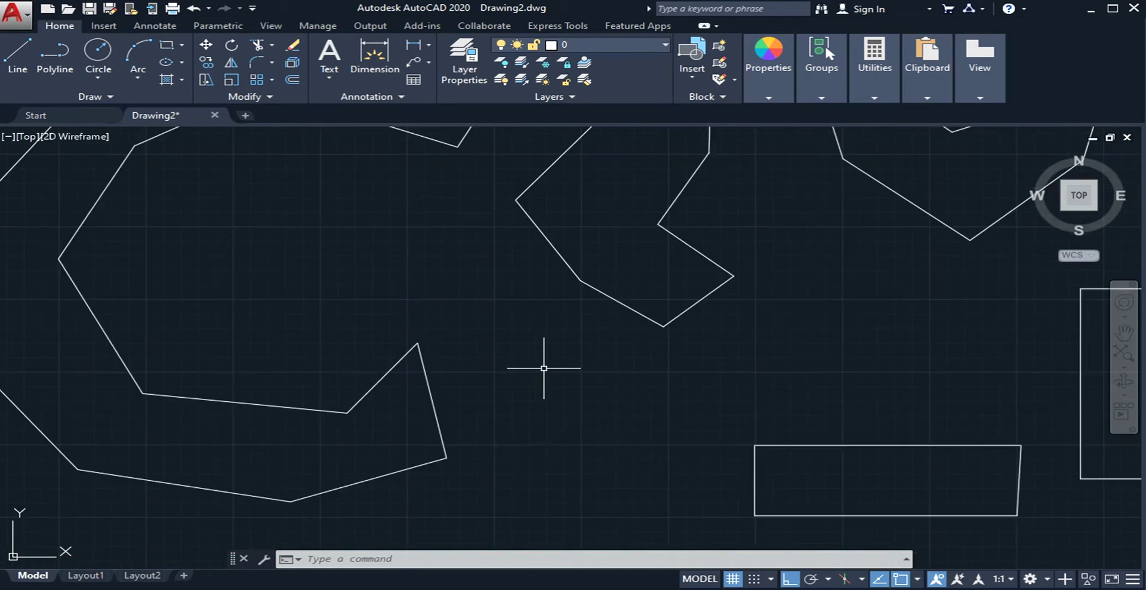
scroll(544, 367, down, 10)
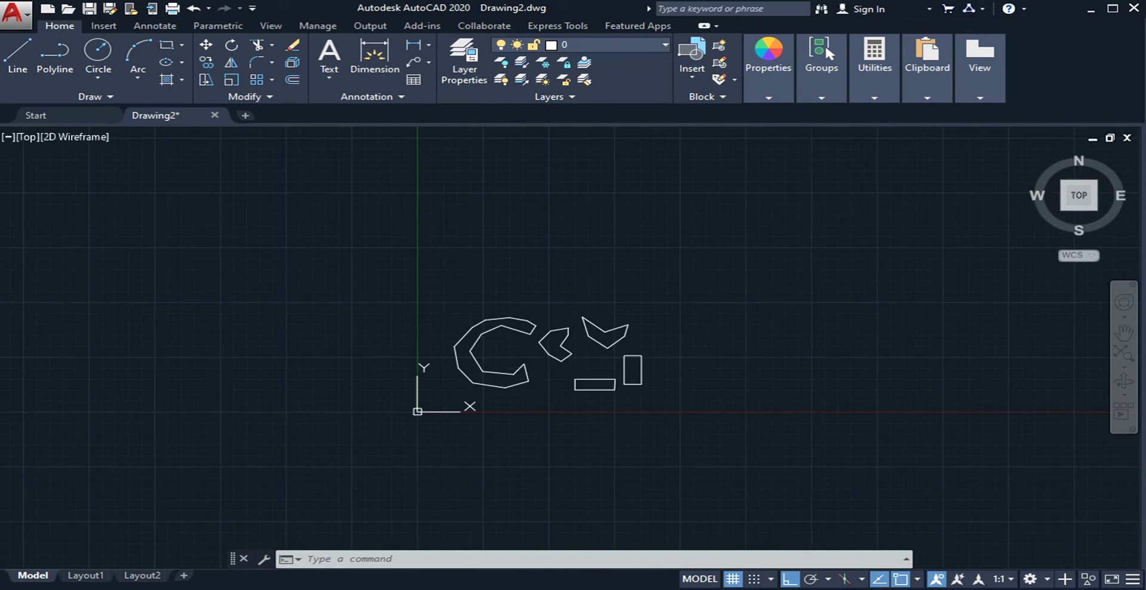
scroll(544, 368, down, 3)
scroll(544, 368, up, 6)
scroll(544, 368, up, 2)
scroll(520, 374, down, 2)
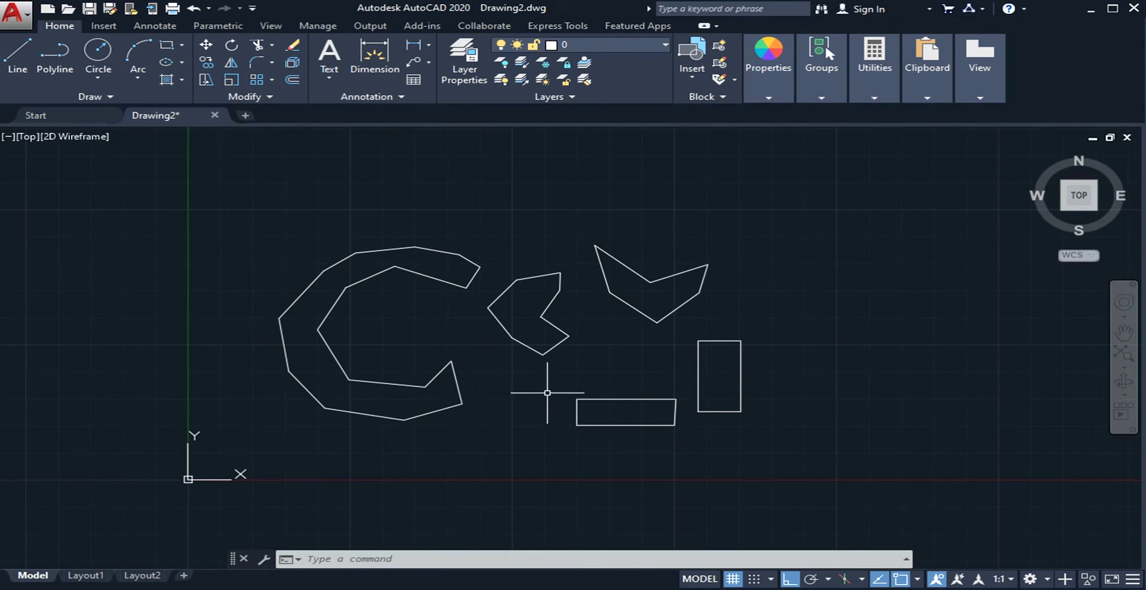
mouse_move(566, 385)
middle_down()
mouse_move(269, 399)
mouse_move(842, 397)
mouse_move(499, 404)
mouse_move(440, 496)
mouse_move(445, 406)
mouse_move(482, 345)
mouse_move(844, 509)
mouse_move(860, 486)
mouse_move(985, 507)
mouse_move(901, 514)
mouse_move(852, 414)
middle_up()
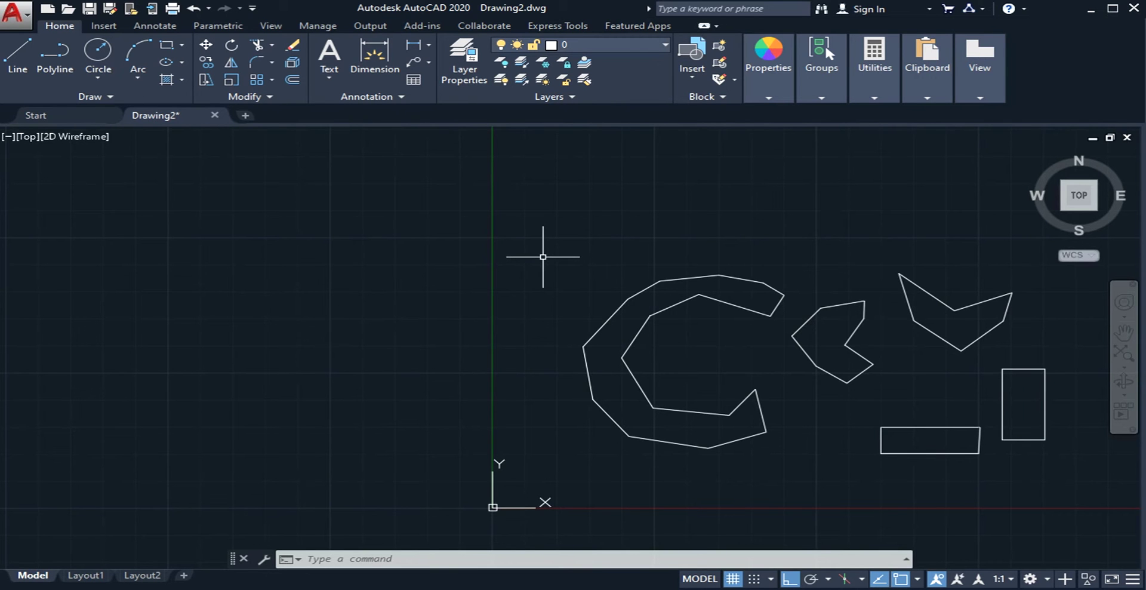
Zoom far out from the five shapes and back in around the origin, examining the drawing area at different scales
scroll(506, 250, down, 8)
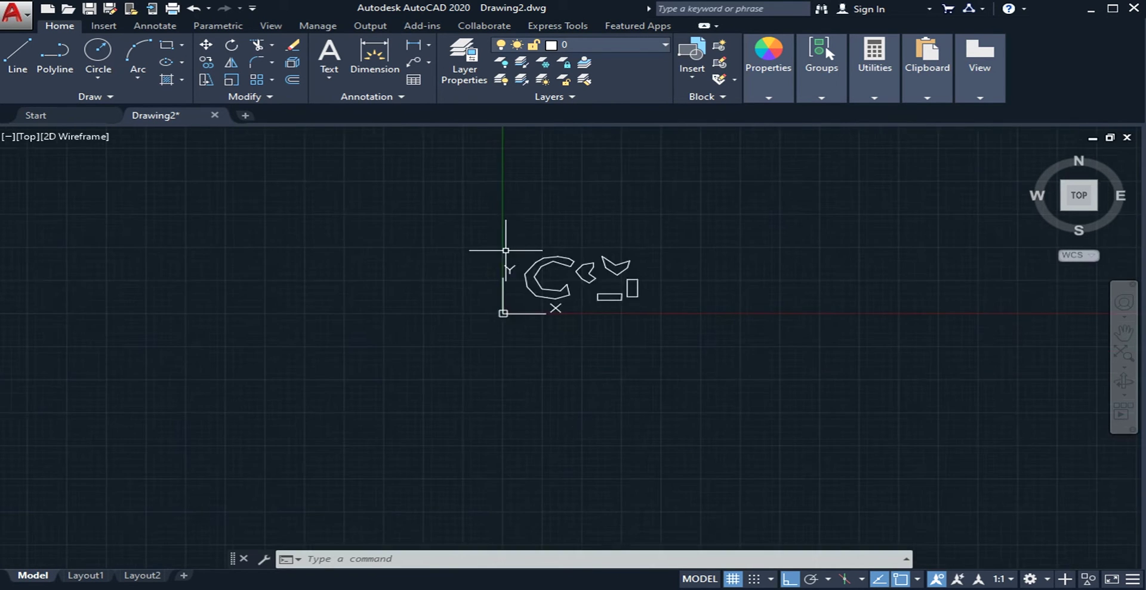
scroll(656, 351, down, 10)
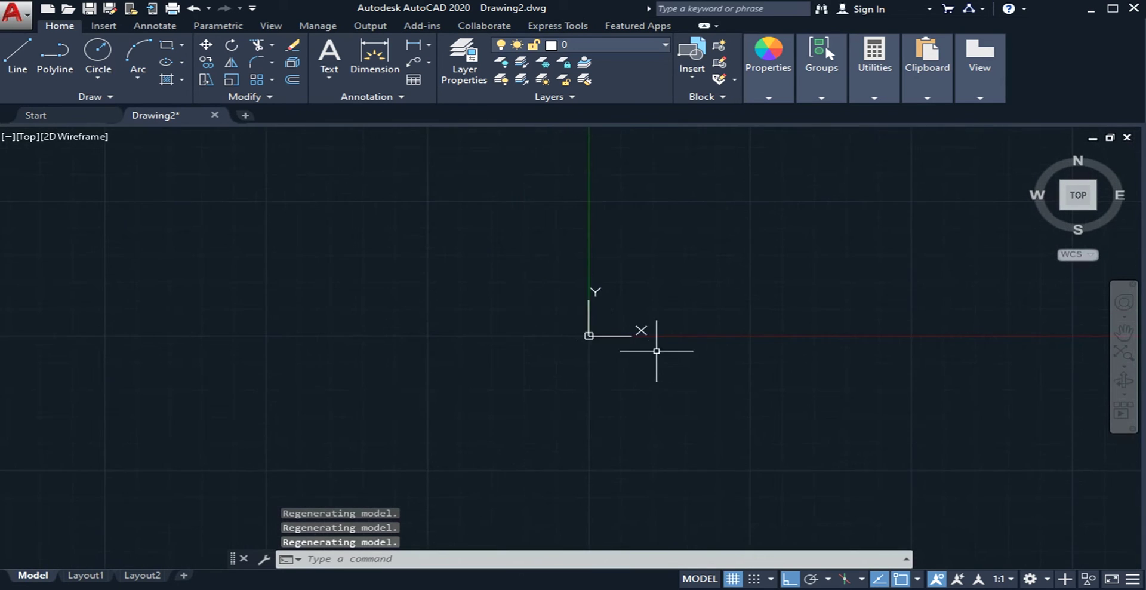
scroll(848, 369, down, 10)
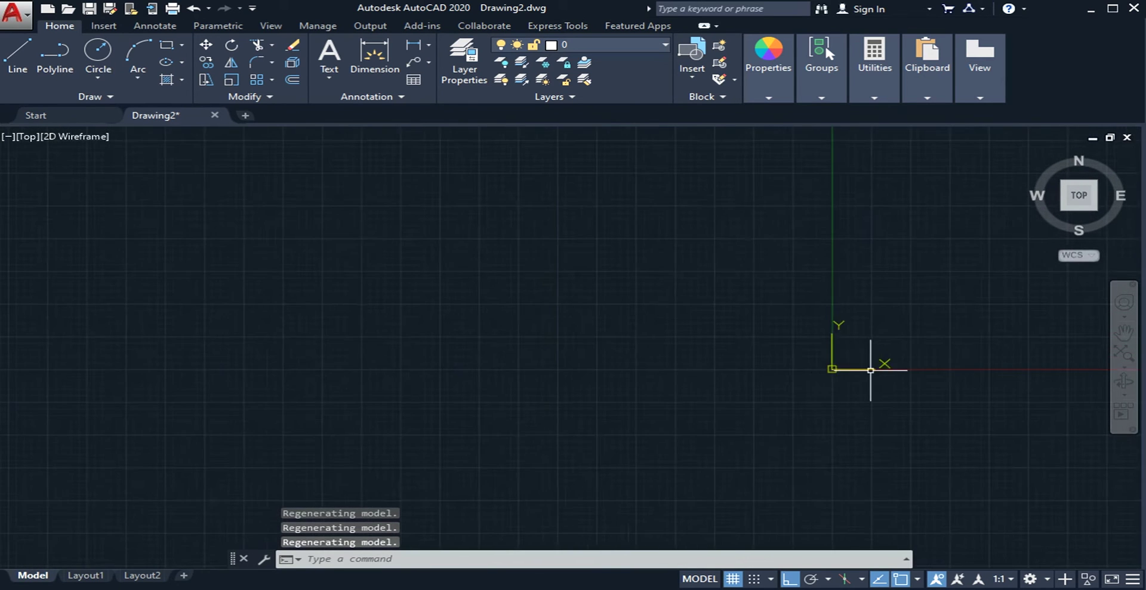
scroll(858, 388, down, 10)
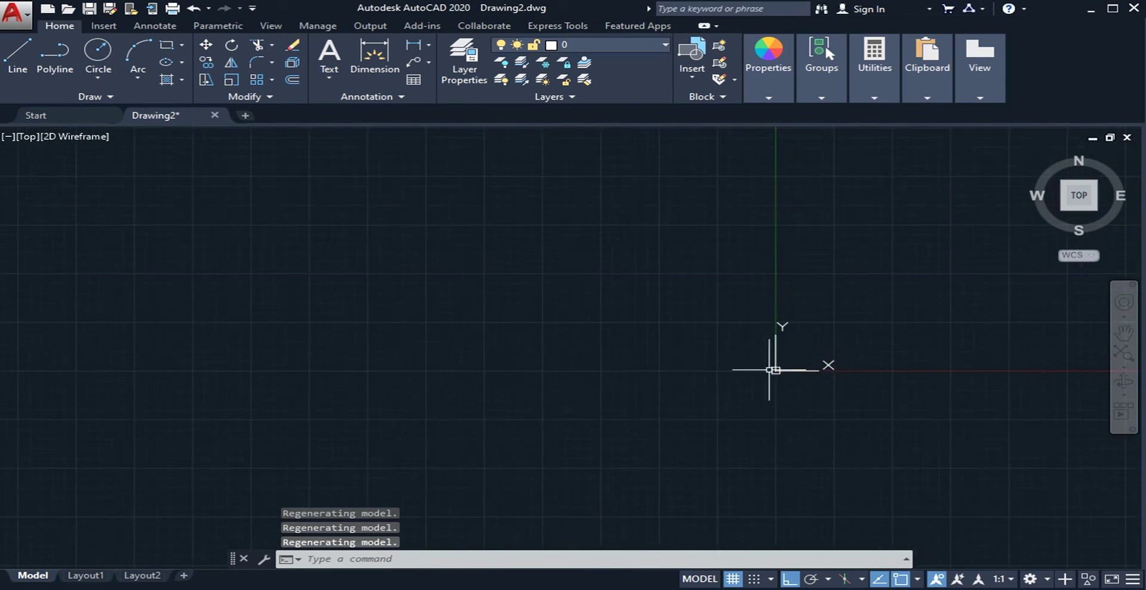
scroll(845, 372, up, 10)
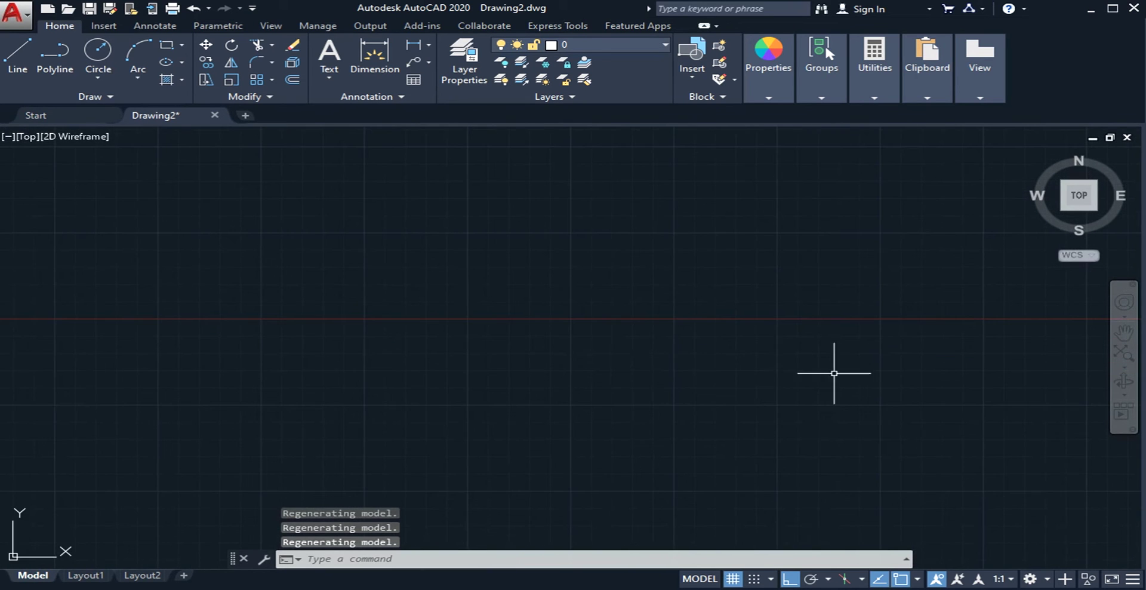
scroll(642, 354, down, 10)
scroll(603, 295, up, 8)
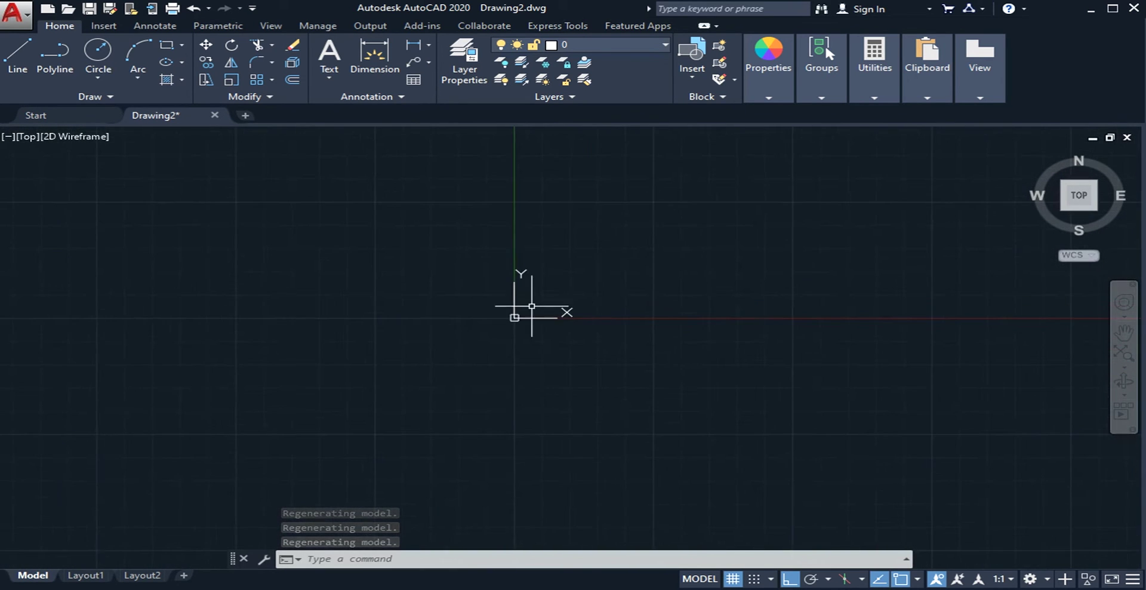
scroll(546, 327, down, 10)
scroll(649, 358, up, 3)
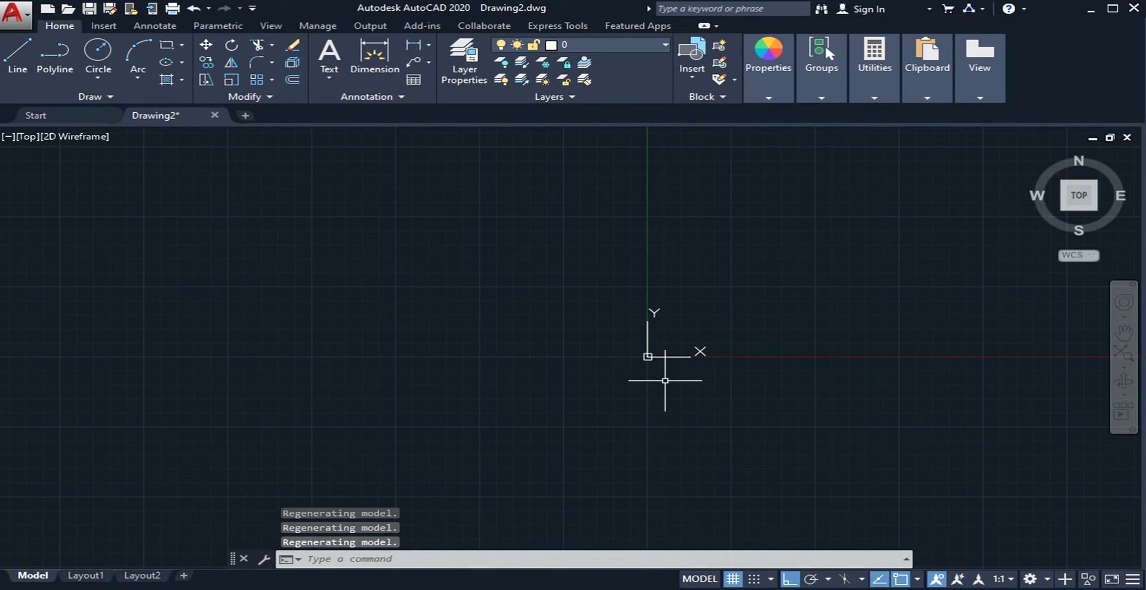
Zoom to the drawing extents and frame all five shapes in the view with some margin around them
middle_click(656, 370)
middle_click(656, 370)
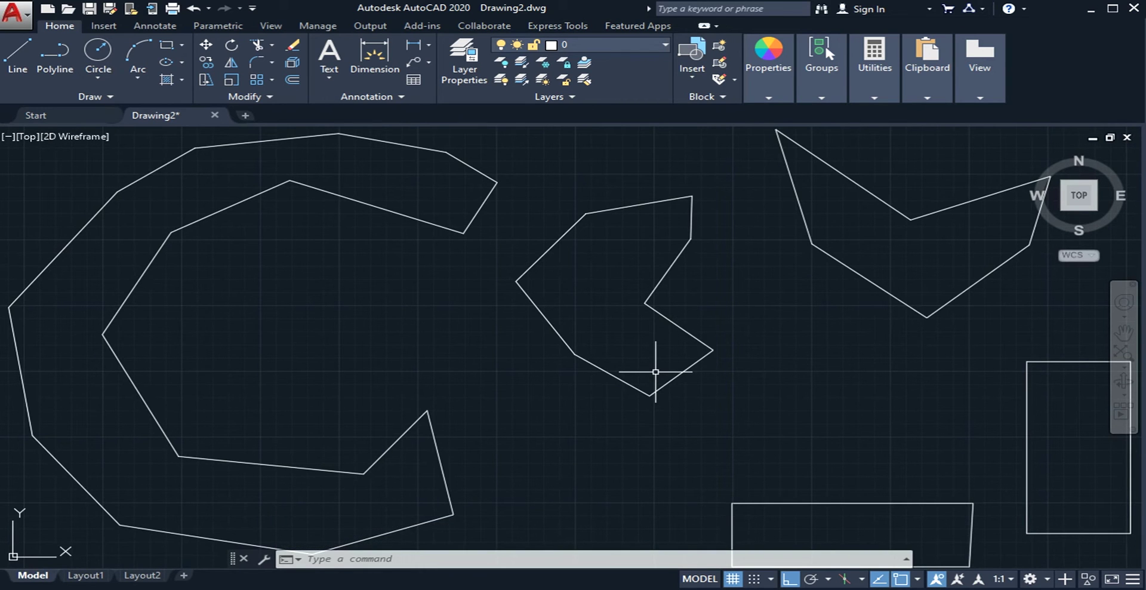
scroll(502, 310, down, 3)
scroll(594, 387, up, 1)
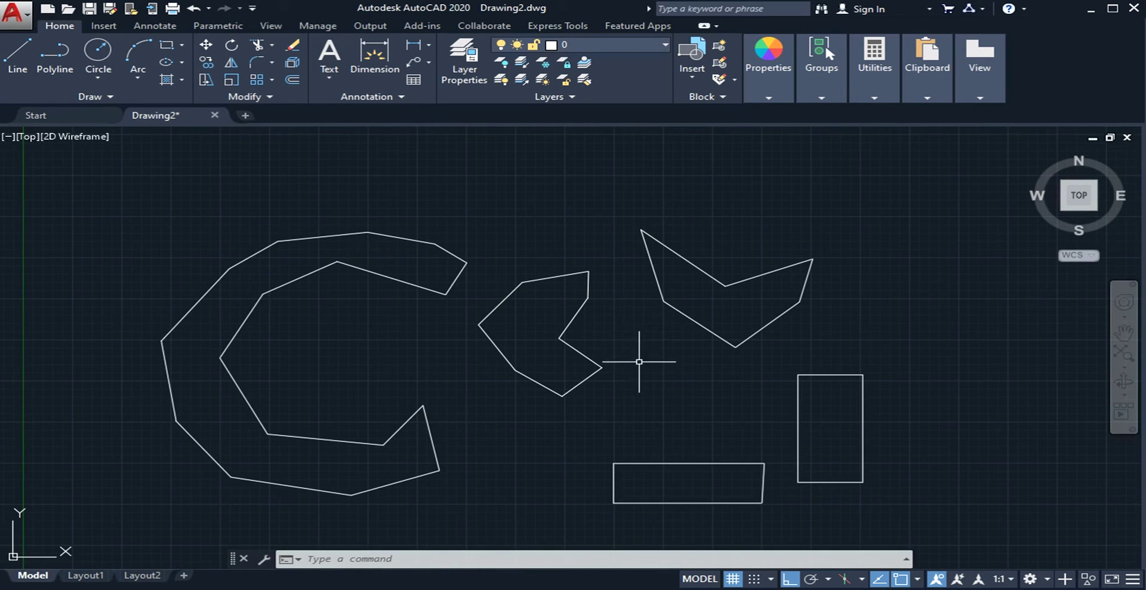
middle_drag(638, 364, 645, 355)
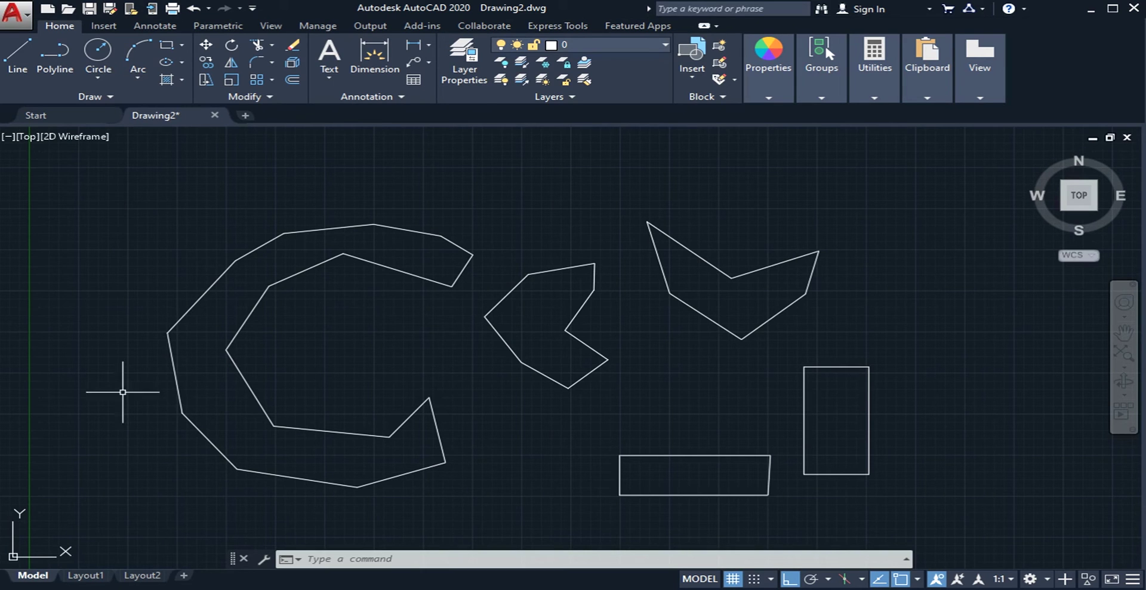
Select all five shapes with one enclosing selection window, and clear the selection
click(102, 182)
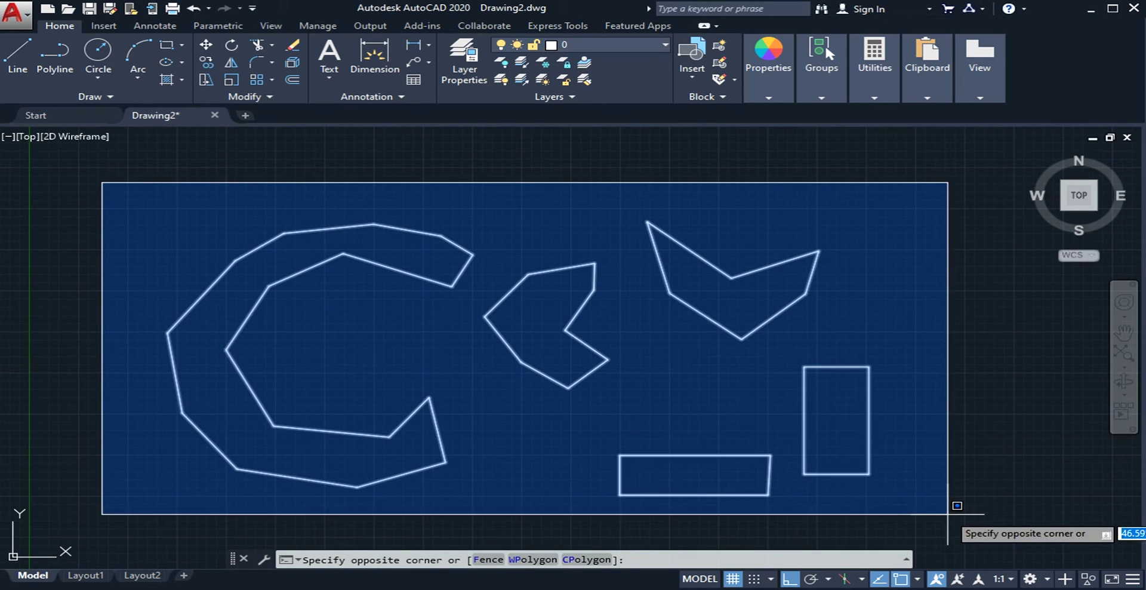
click(1009, 518)
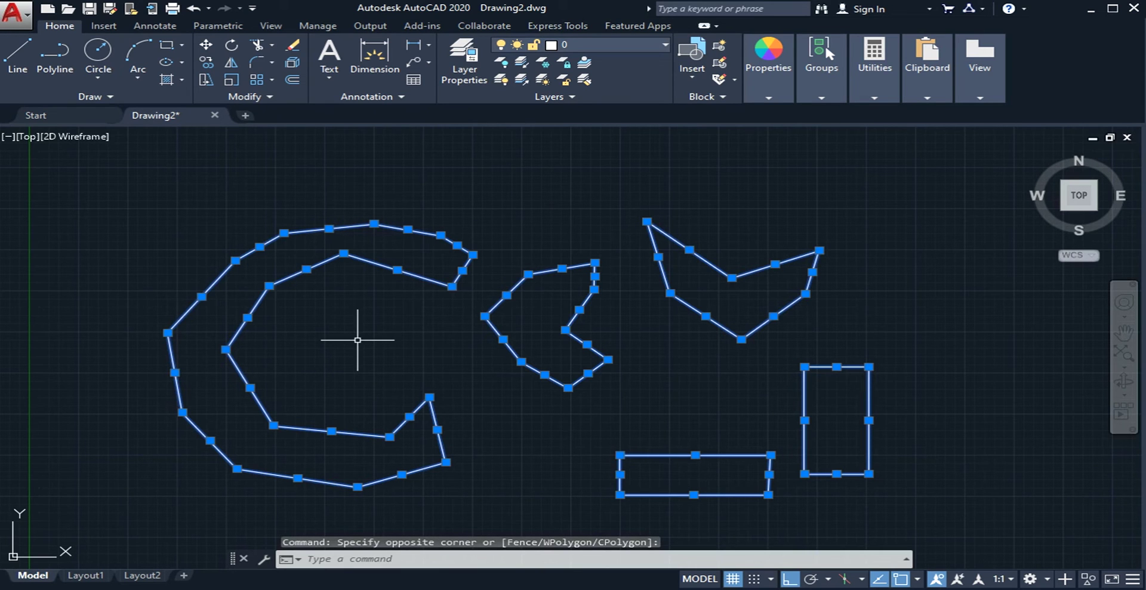
key(Escape)
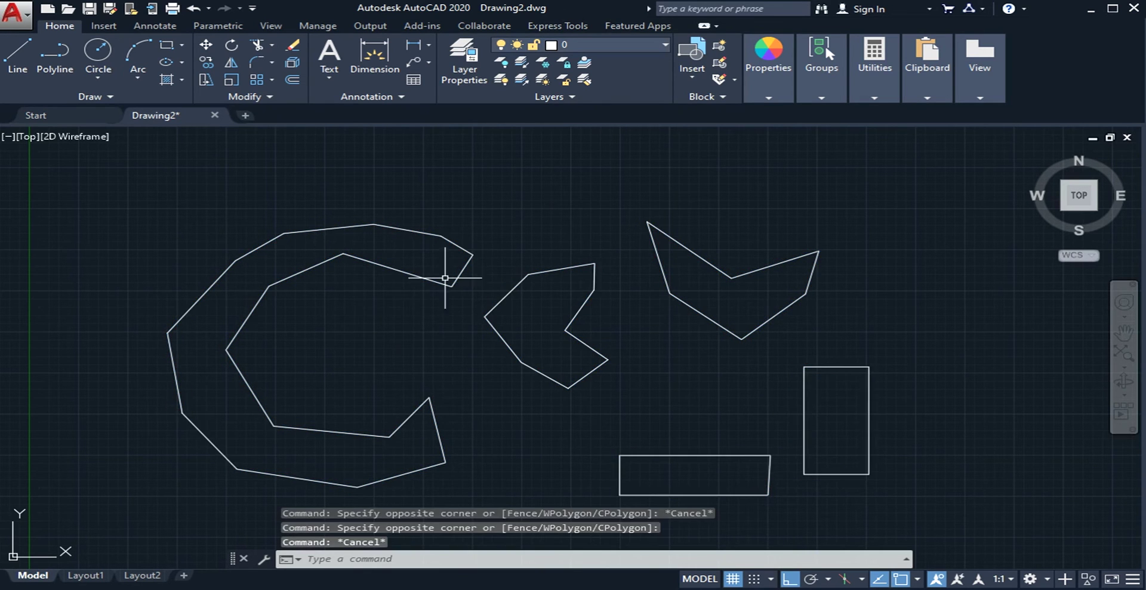
Select four separate segments of the large C one by one, two on each arm, and clear the selection
click(392, 226)
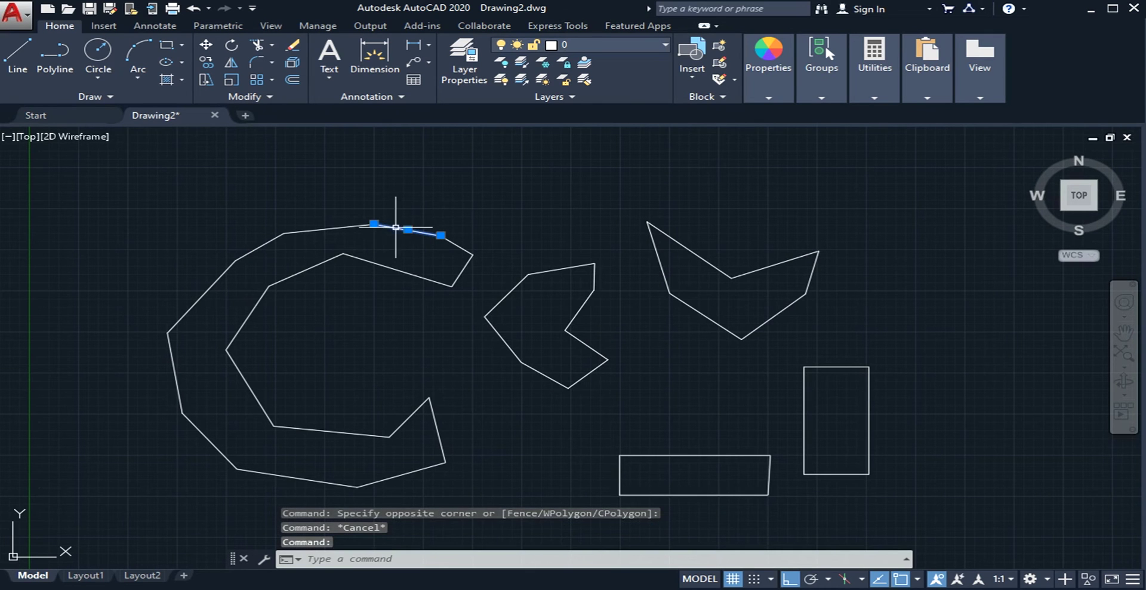
click(385, 264)
click(410, 416)
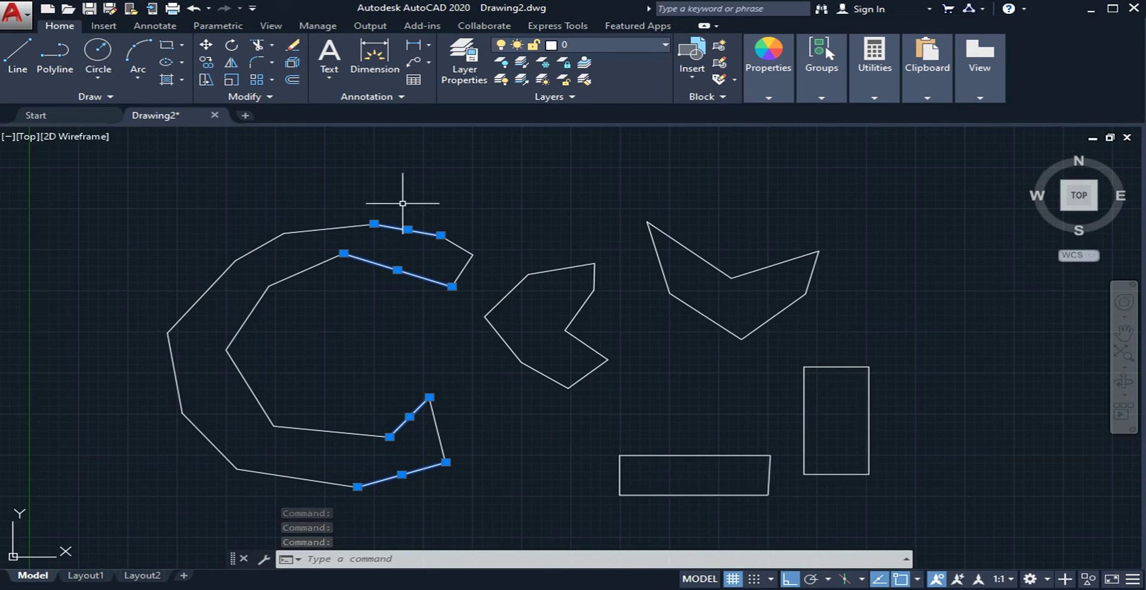
key(Escape)
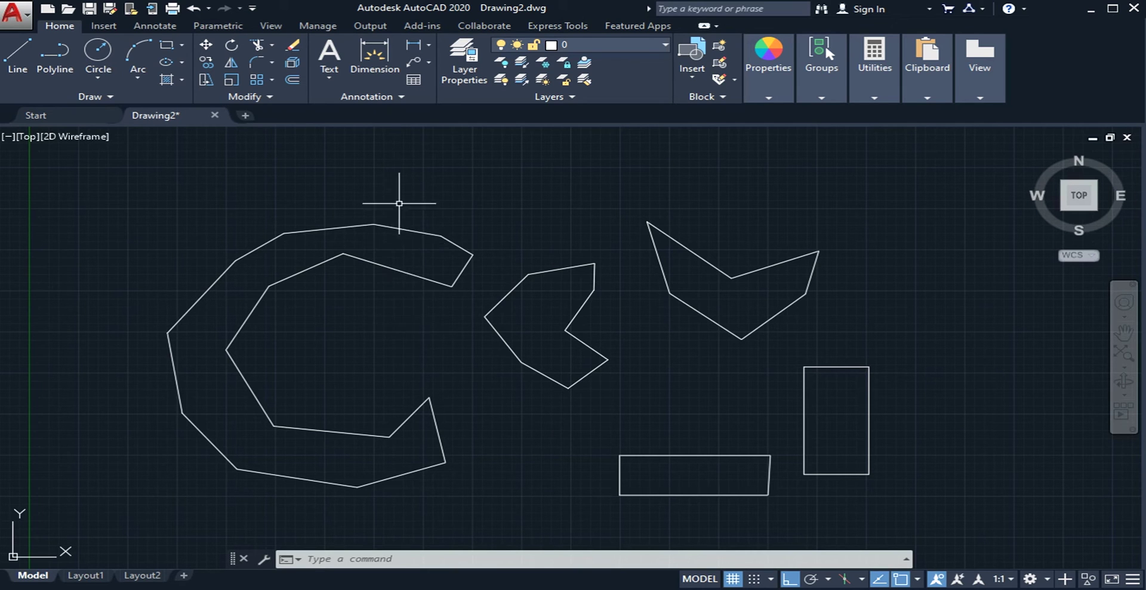
Select the same four segments of the large C with a narrow crossing window through both arms, and clear the selection
click(419, 487)
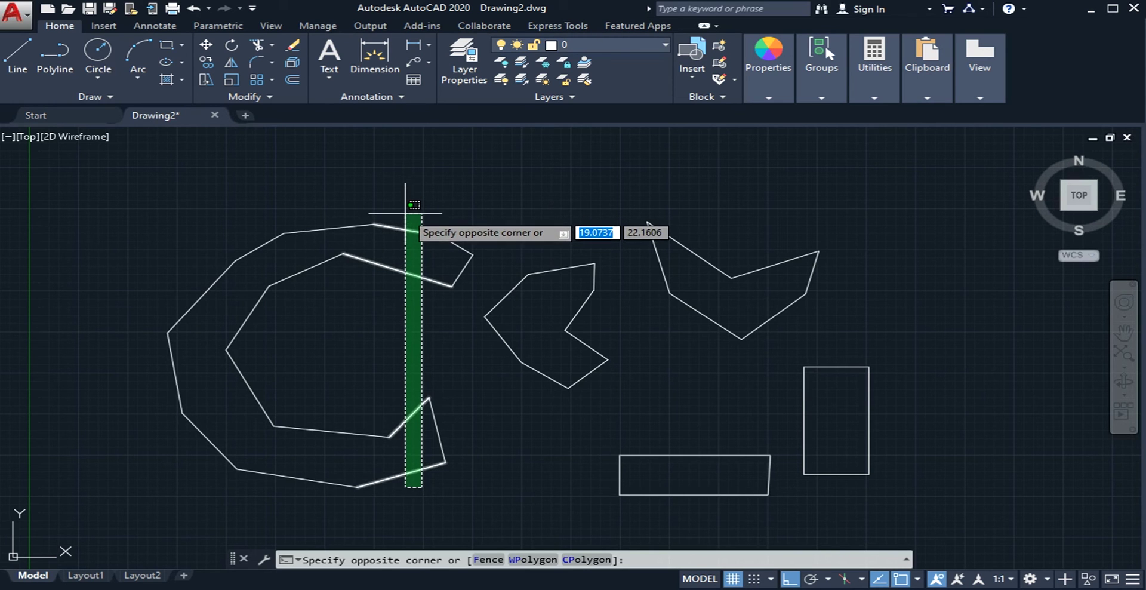
click(405, 213)
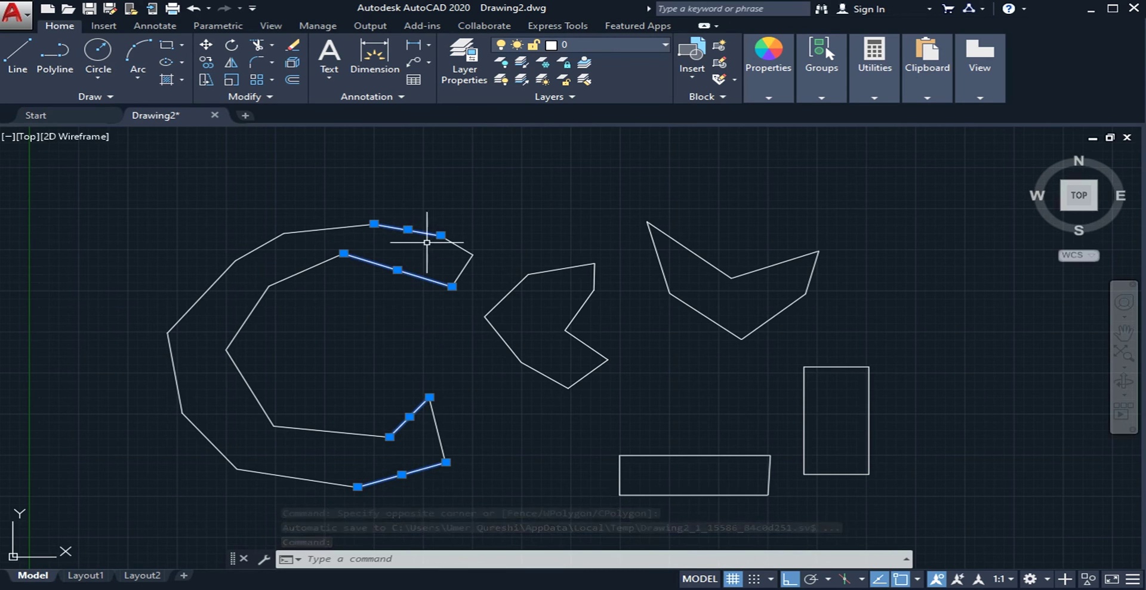
key(Escape)
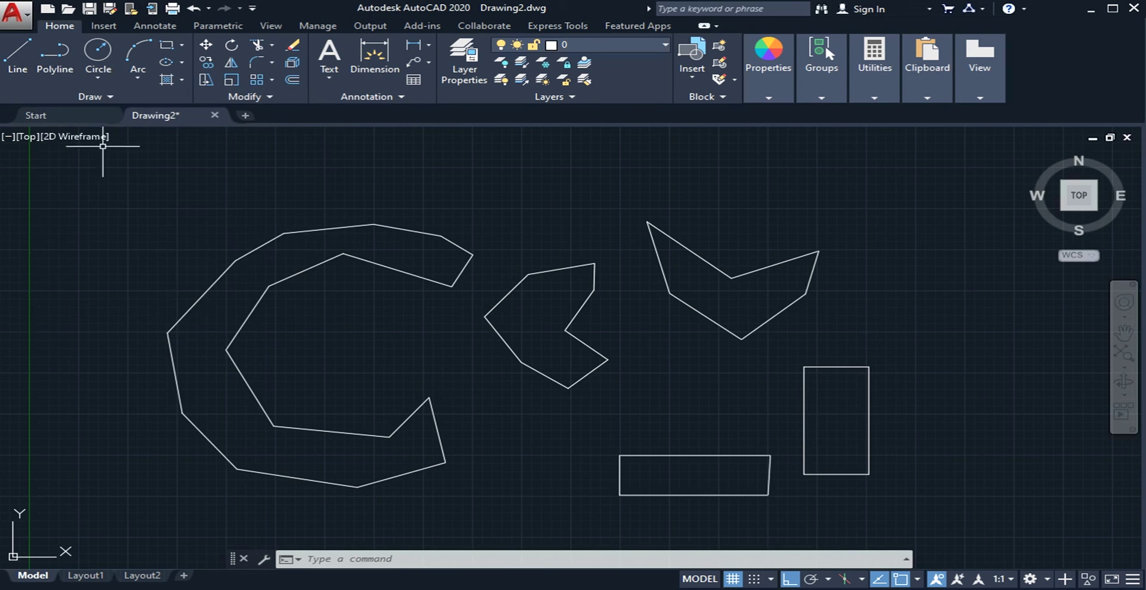
Draw a closed polyline rectangle about 7 units wide above the upper left of the large C
click(55, 57)
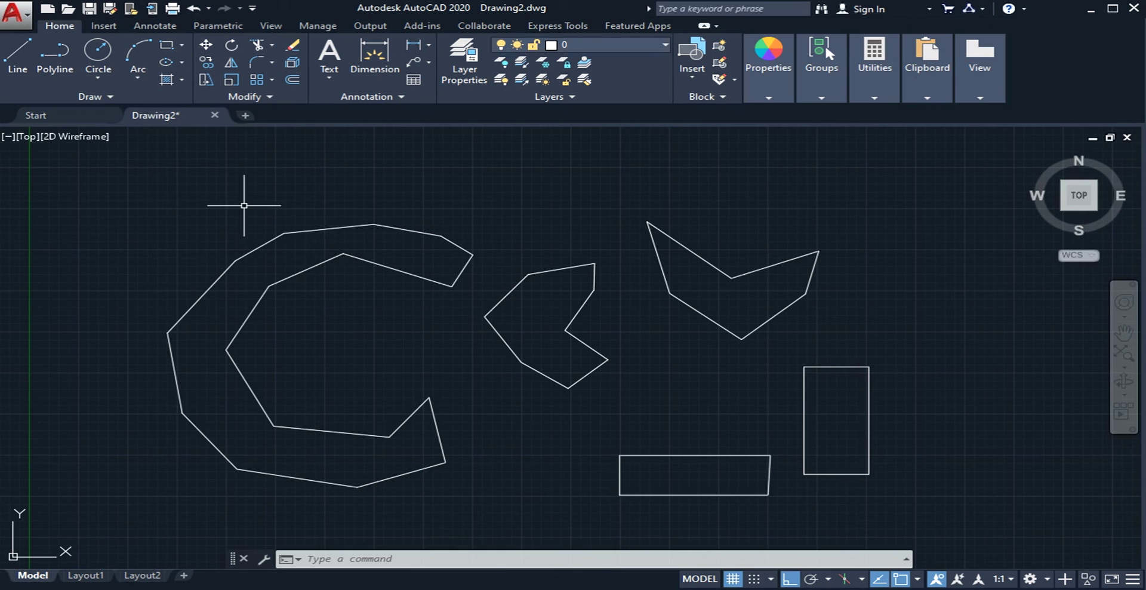
click(125, 169)
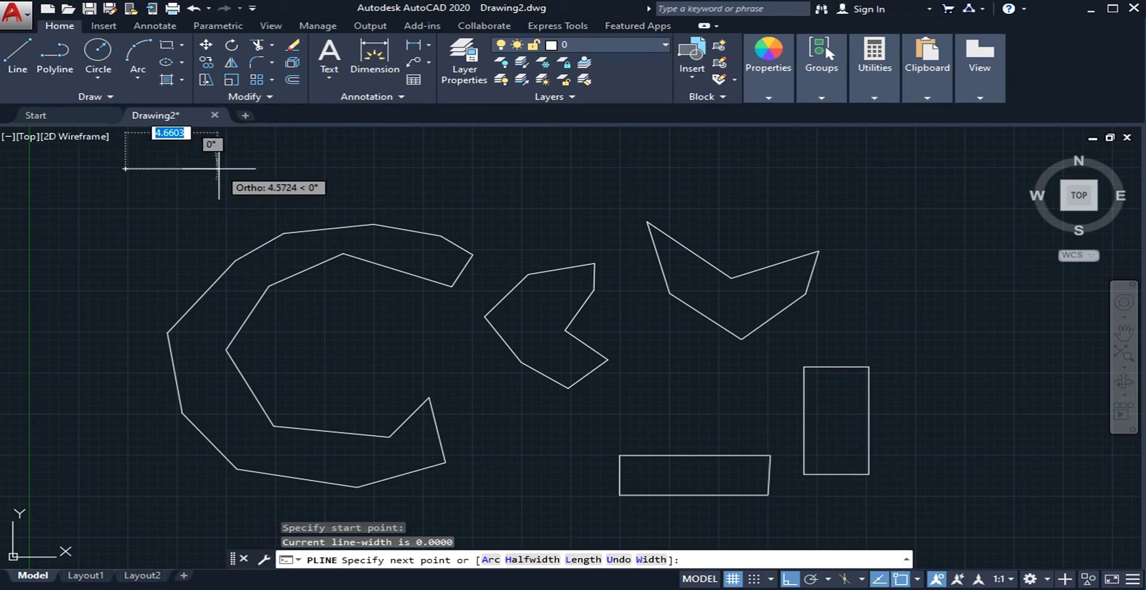
click(209, 216)
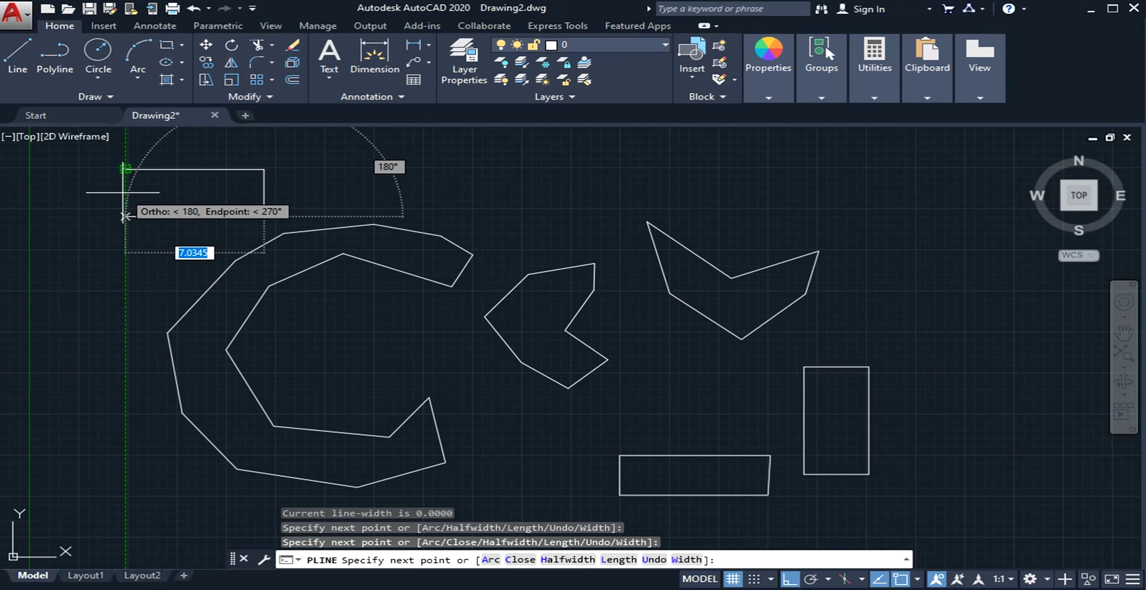
click(123, 192)
click(125, 169)
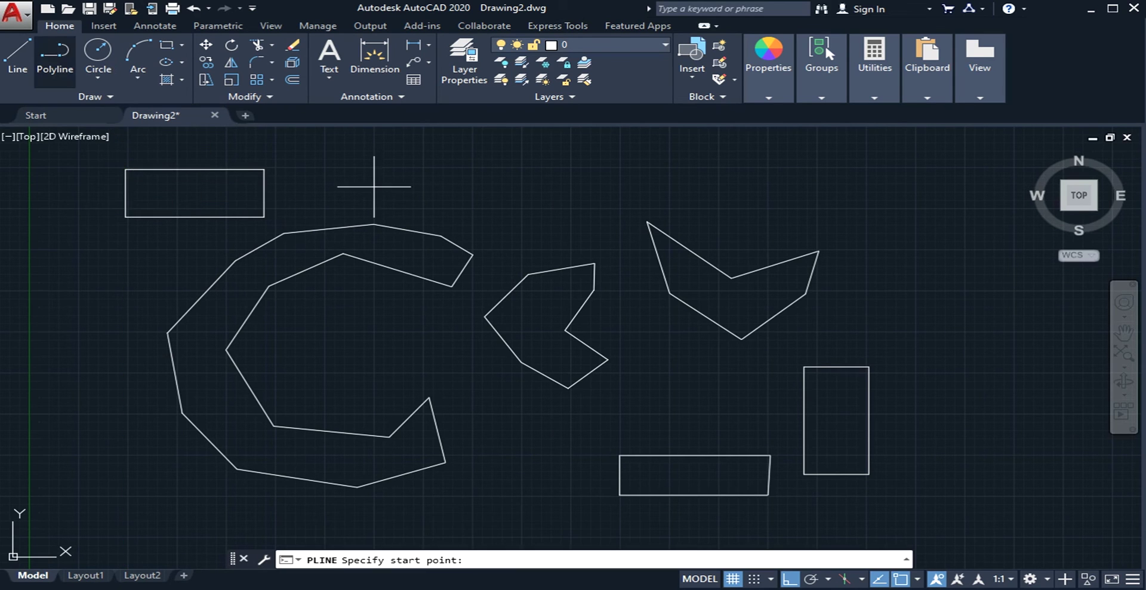
Draw an open square-wave polyline of thirteen orthogonal segments above the shapes, with vertical steps about 2 units high, and end it
click(290, 192)
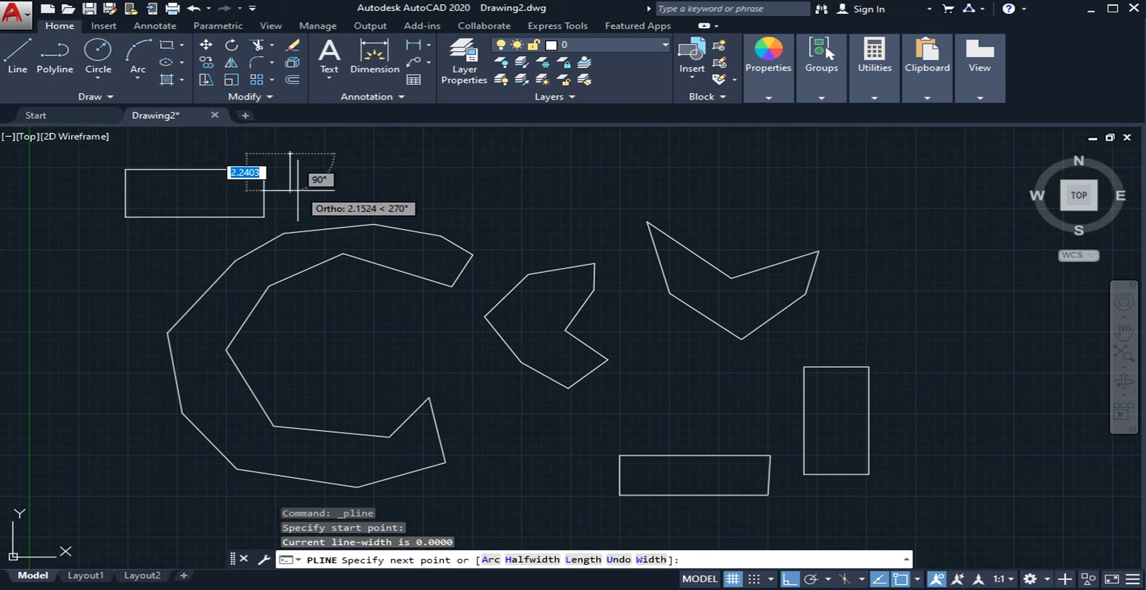
click(371, 191)
click(371, 154)
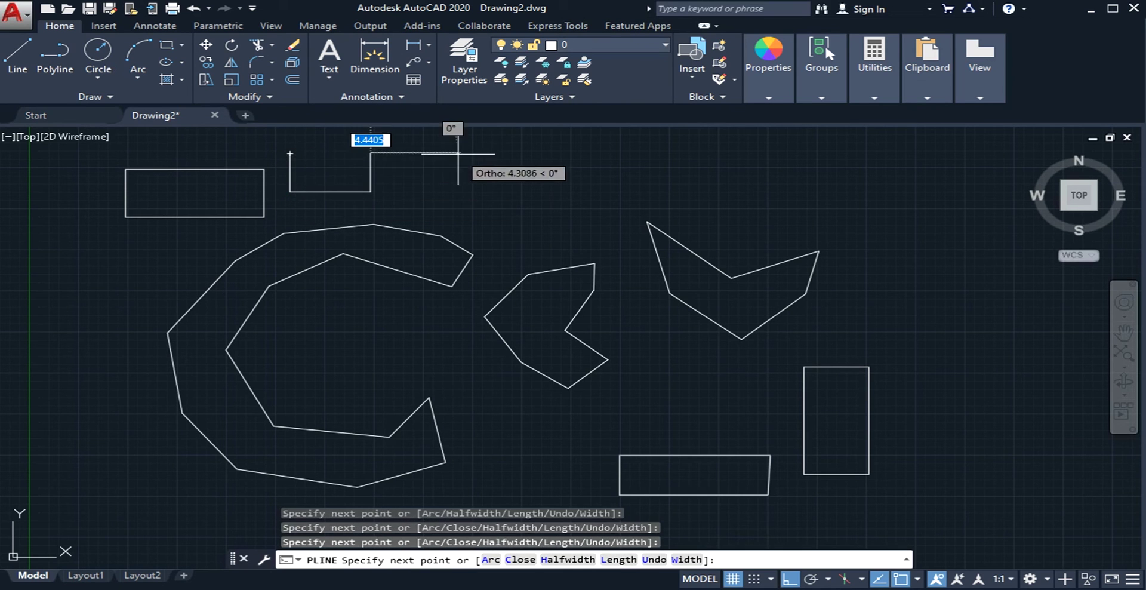
click(458, 154)
click(458, 195)
click(543, 194)
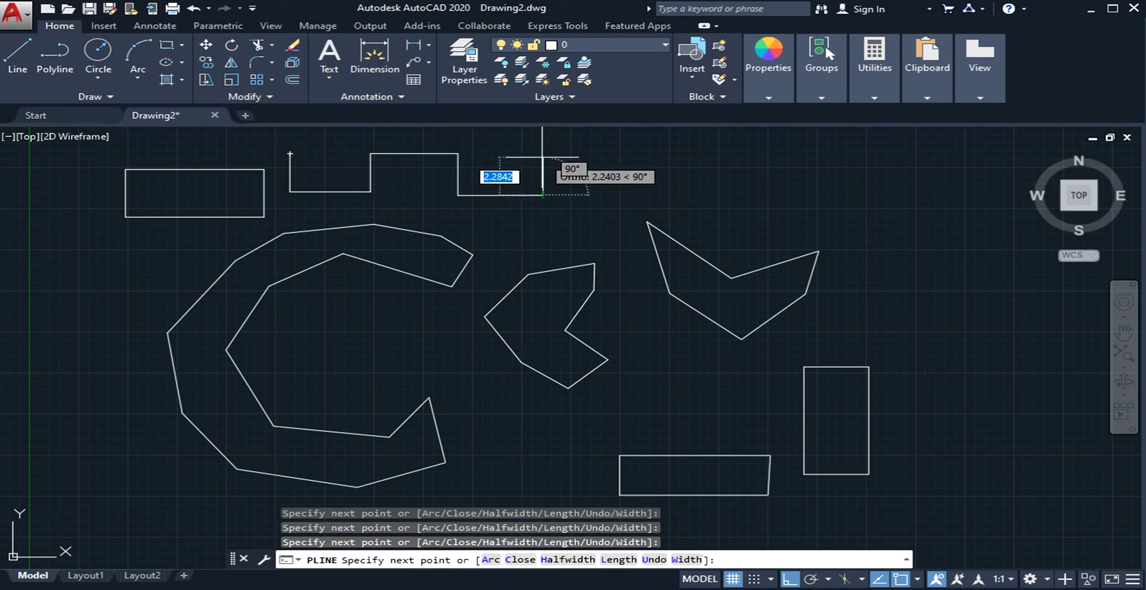
click(543, 157)
click(641, 158)
click(641, 187)
click(727, 187)
click(727, 158)
click(826, 158)
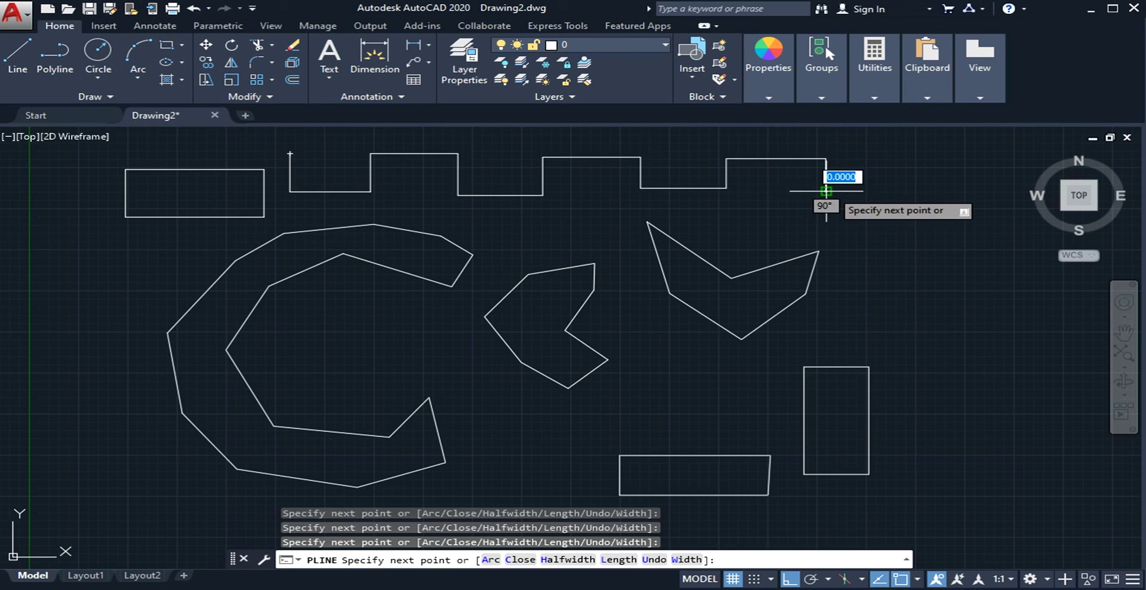
click(826, 191)
key(Return)
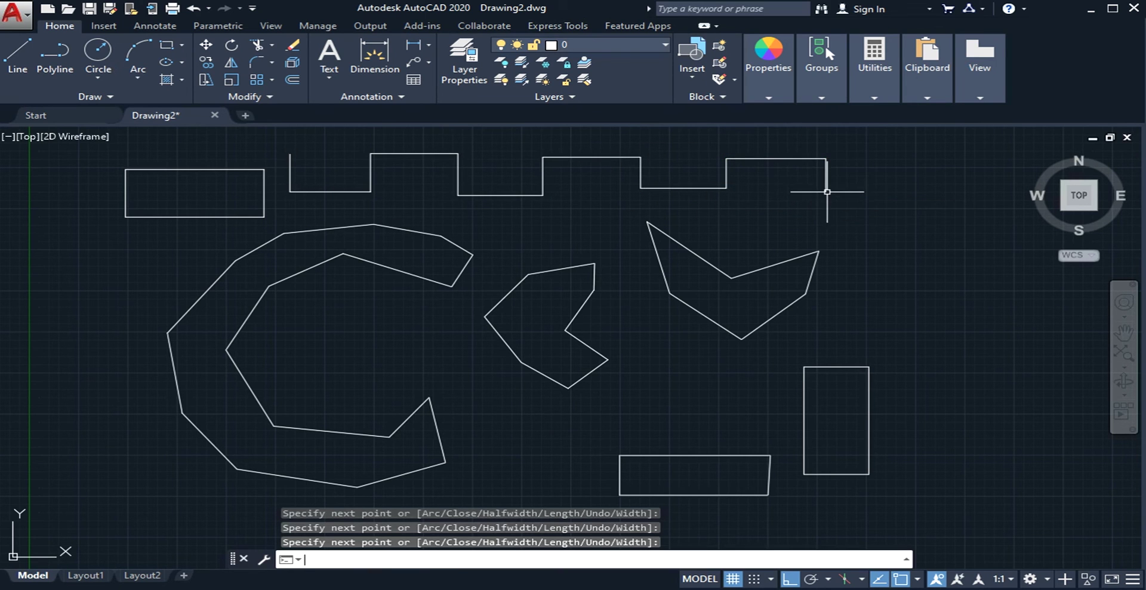
key(Escape)
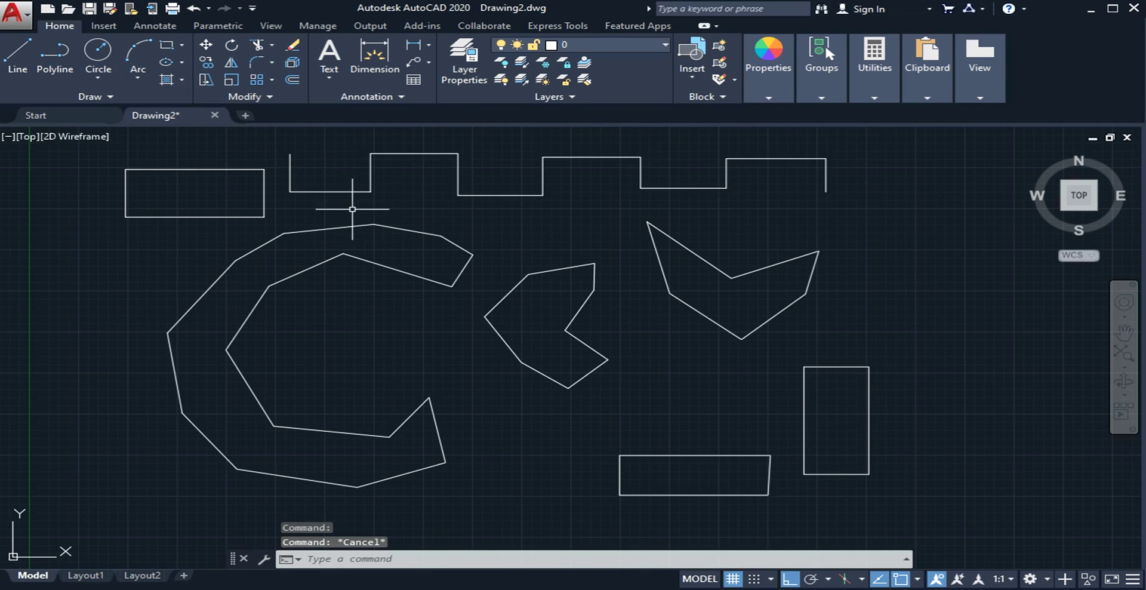
Compare selecting the square-wave polyline with selecting one upper line segment of the large C, clearing each selection
click(335, 191)
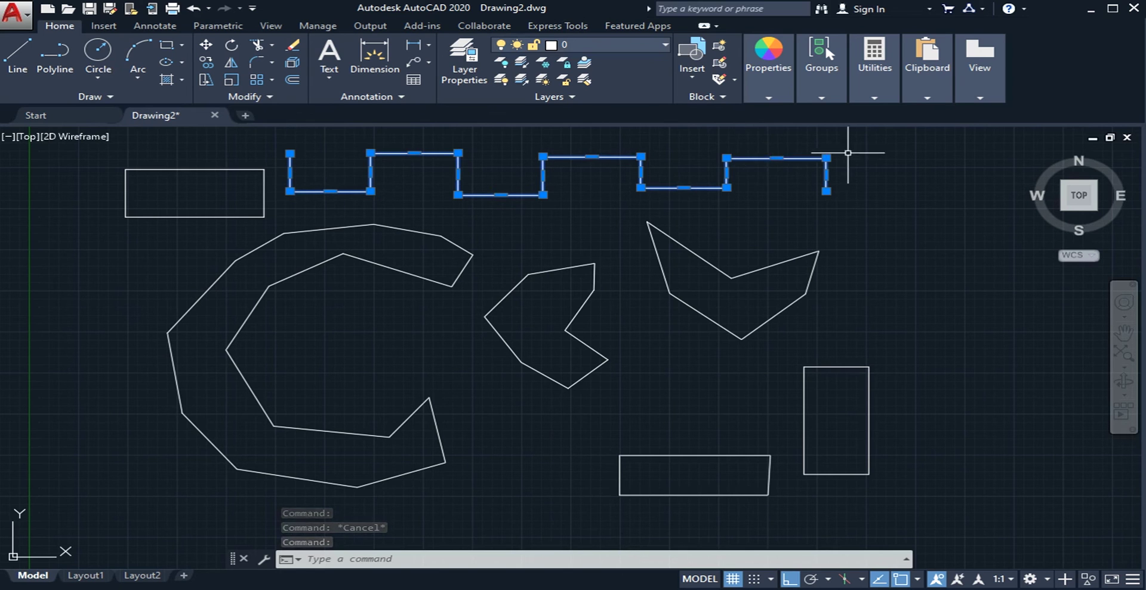
key(Escape)
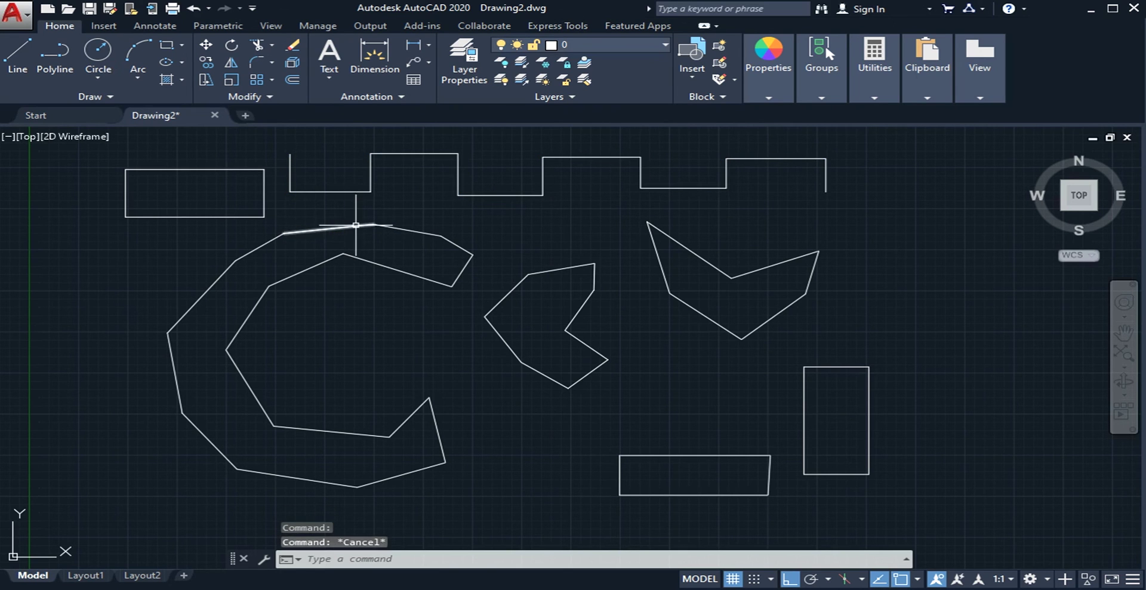
click(358, 225)
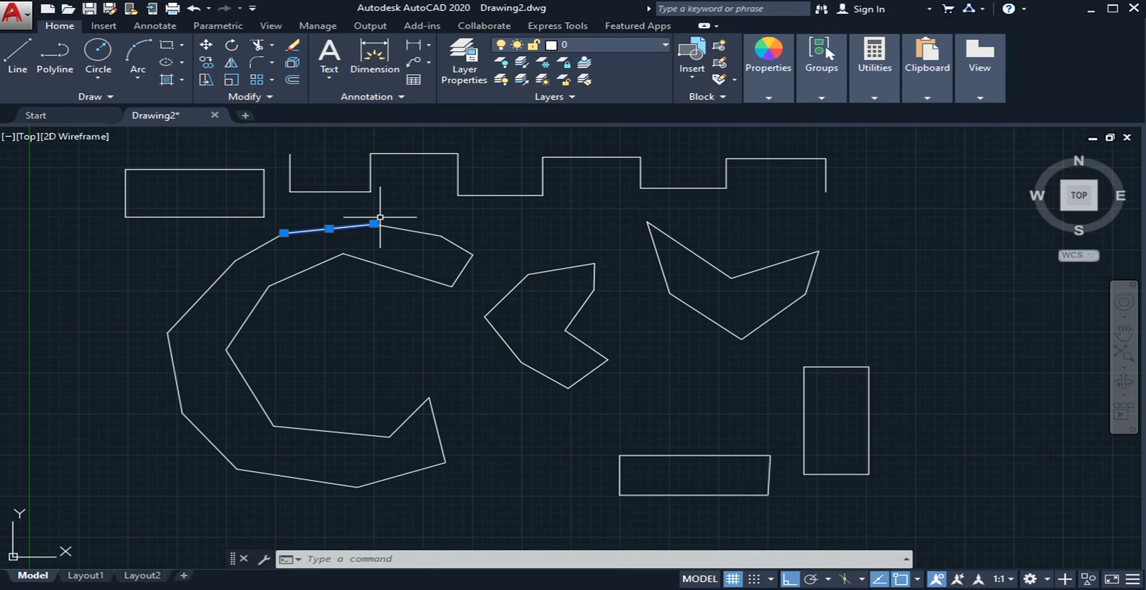
key(Escape)
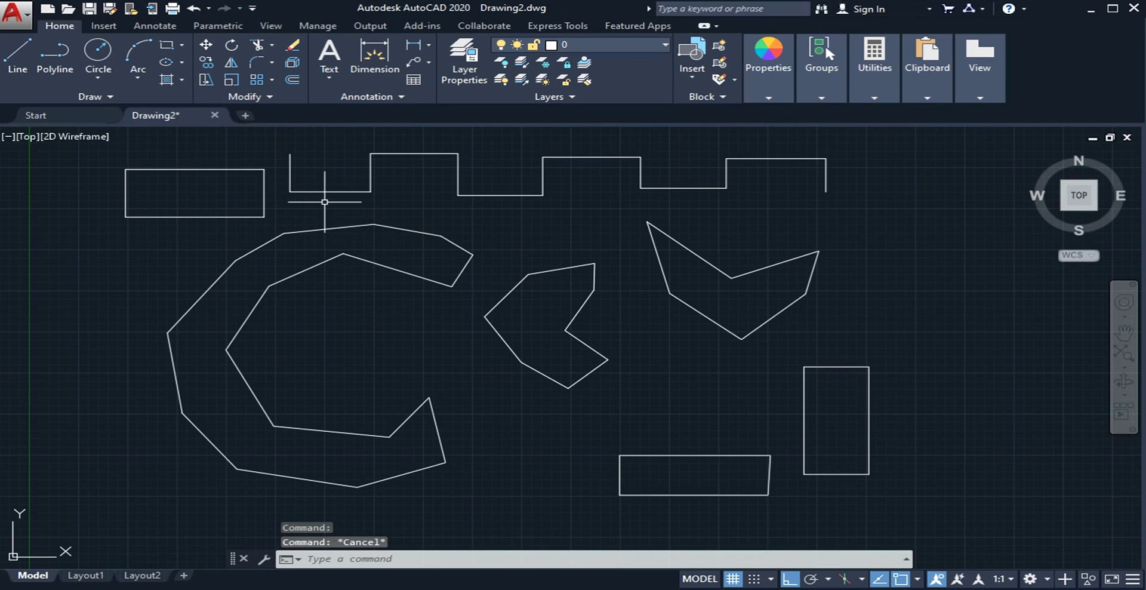
click(290, 154)
mouse_move(290, 154)
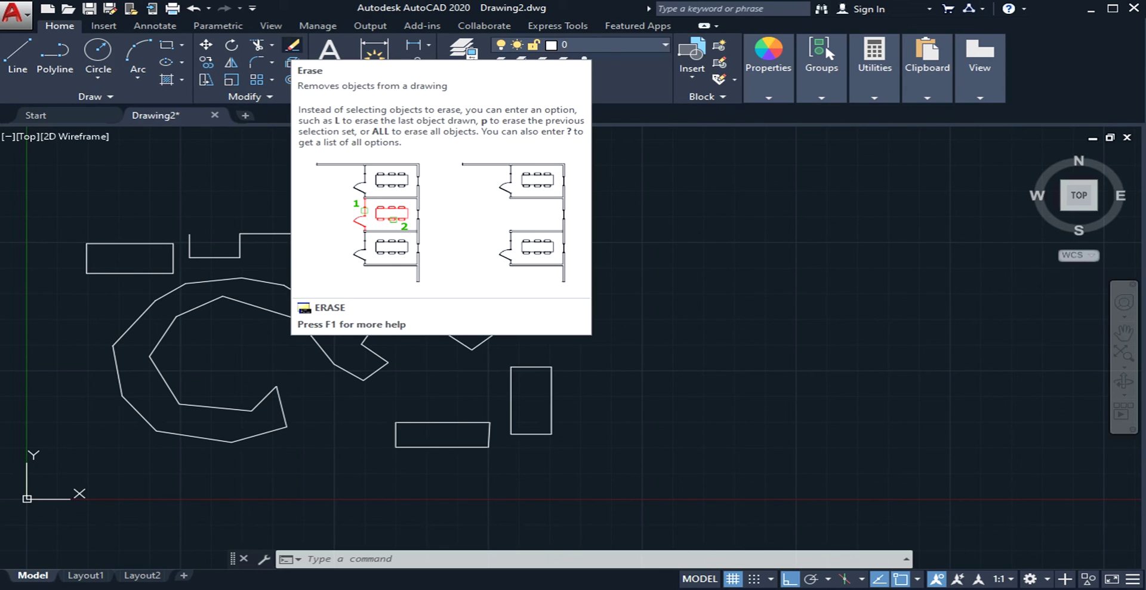
Erase all six line segments of the V-shaped outline with the Erase command
click(293, 45)
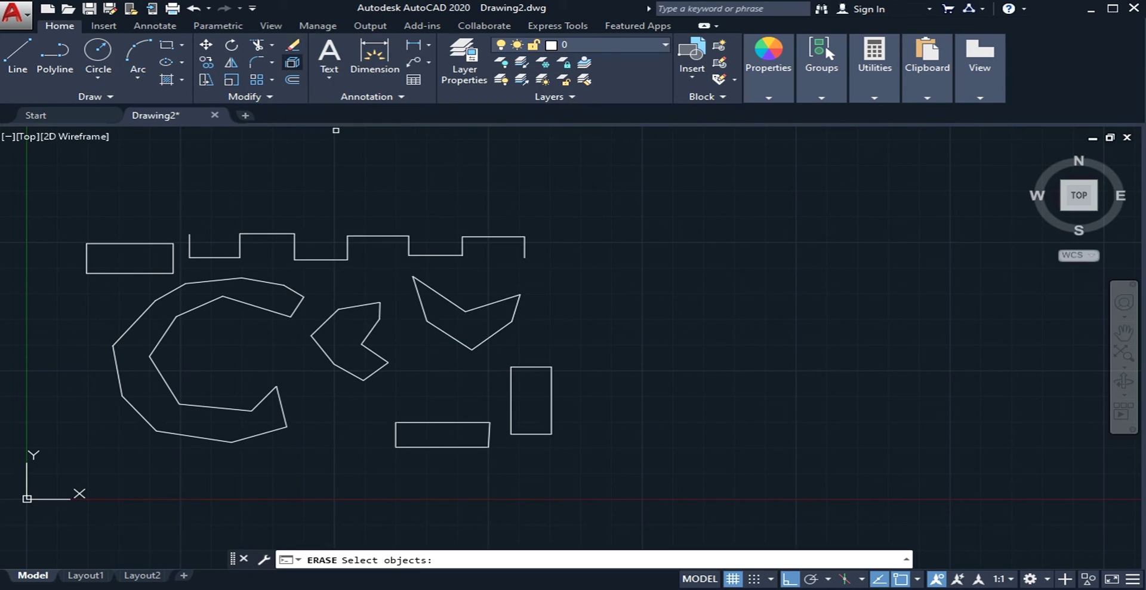
click(500, 305)
click(516, 311)
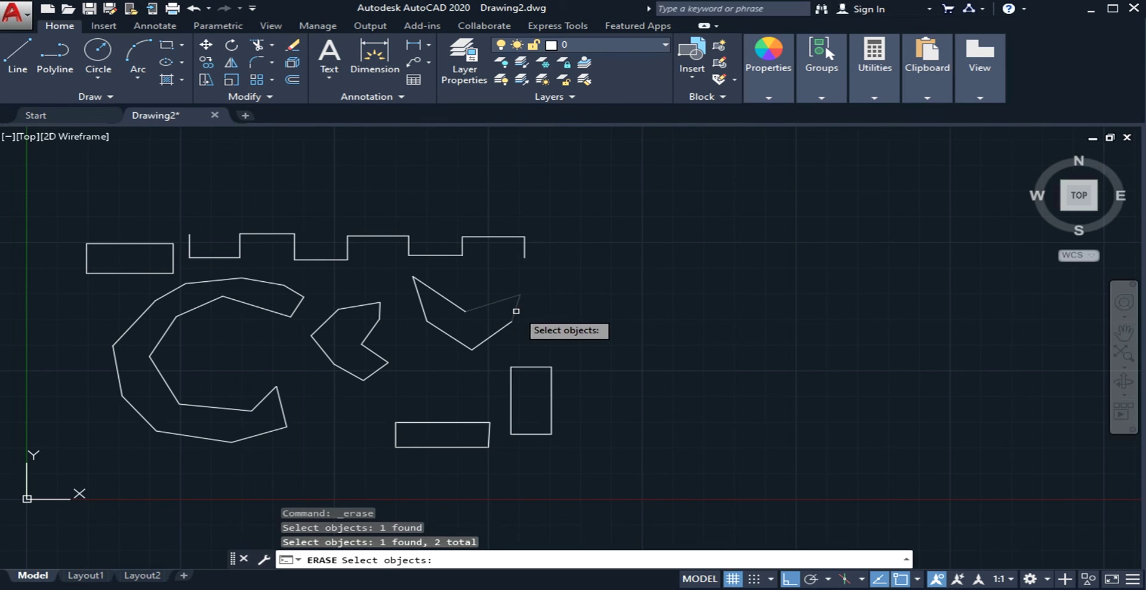
click(505, 328)
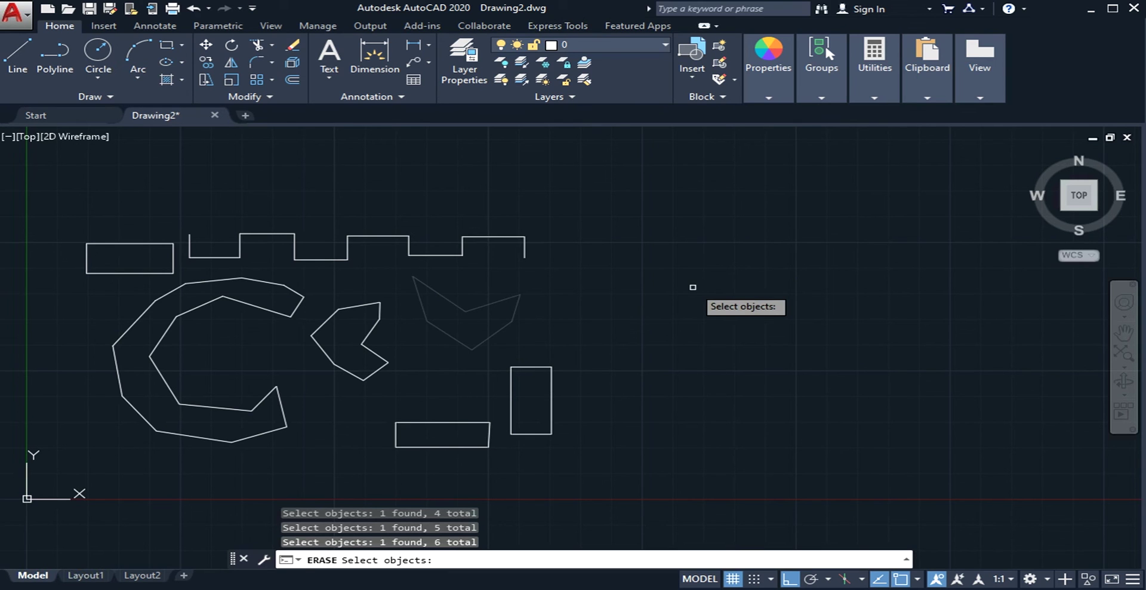
key(Return)
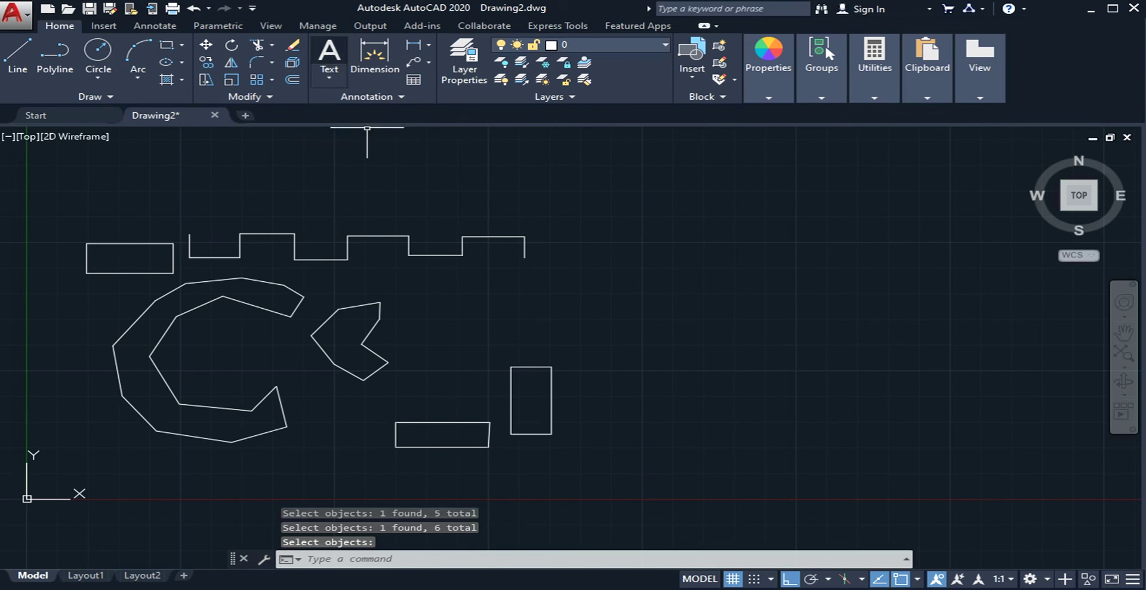
key(Escape)
Select the four sides of the tall upright rectangle one by one and delete them
click(512, 366)
click(510, 397)
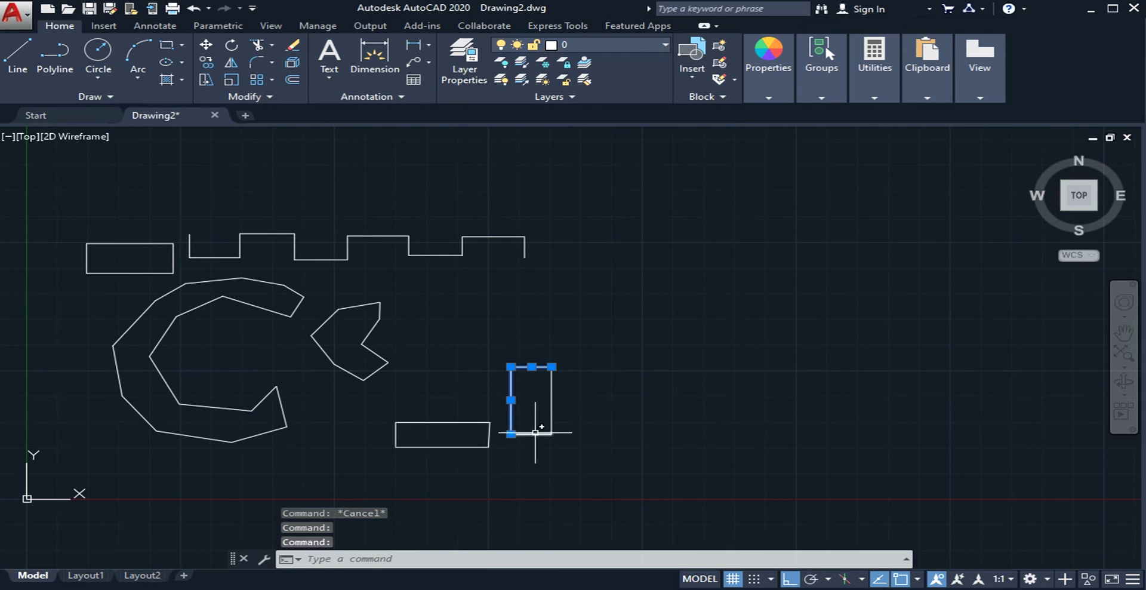
click(534, 434)
click(552, 411)
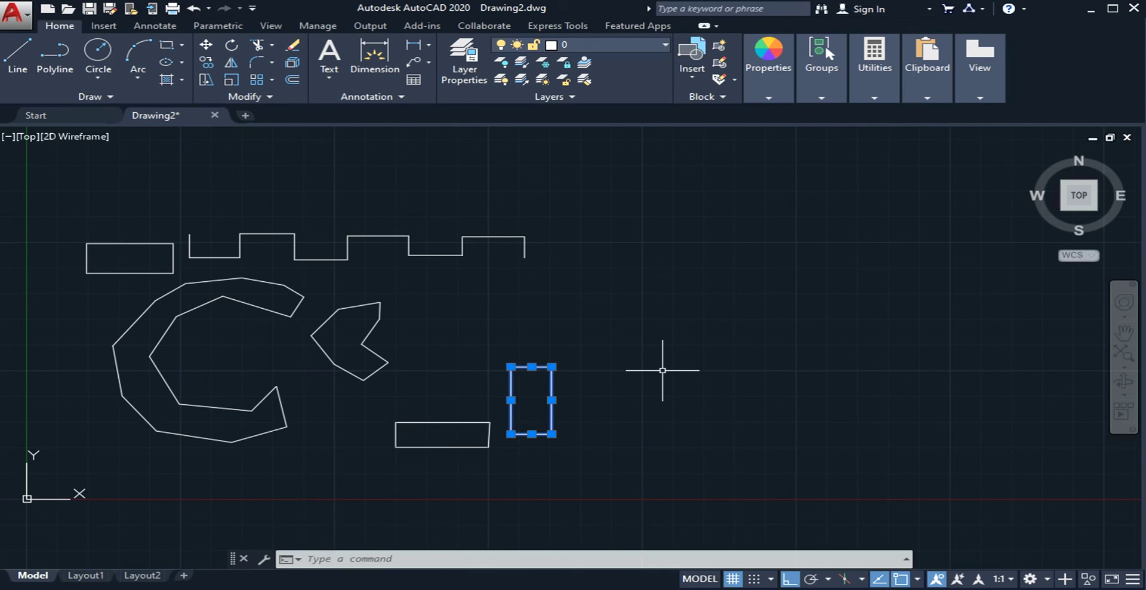
key(Delete)
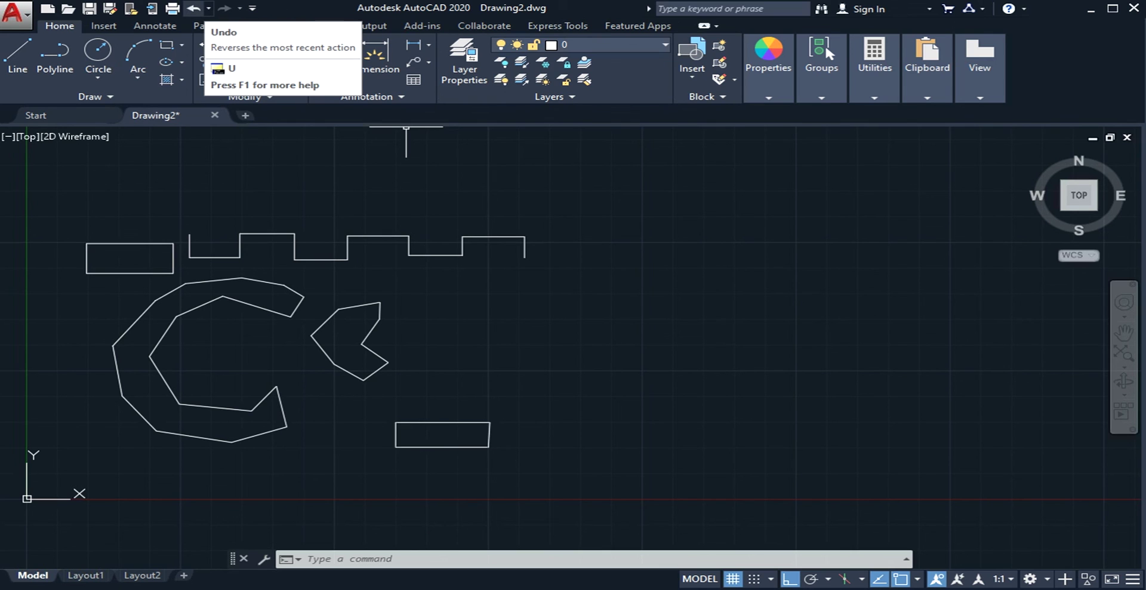
Undo the erasures of the upright rectangle and the V-shaped outline, redo them, and undo them again
click(192, 8)
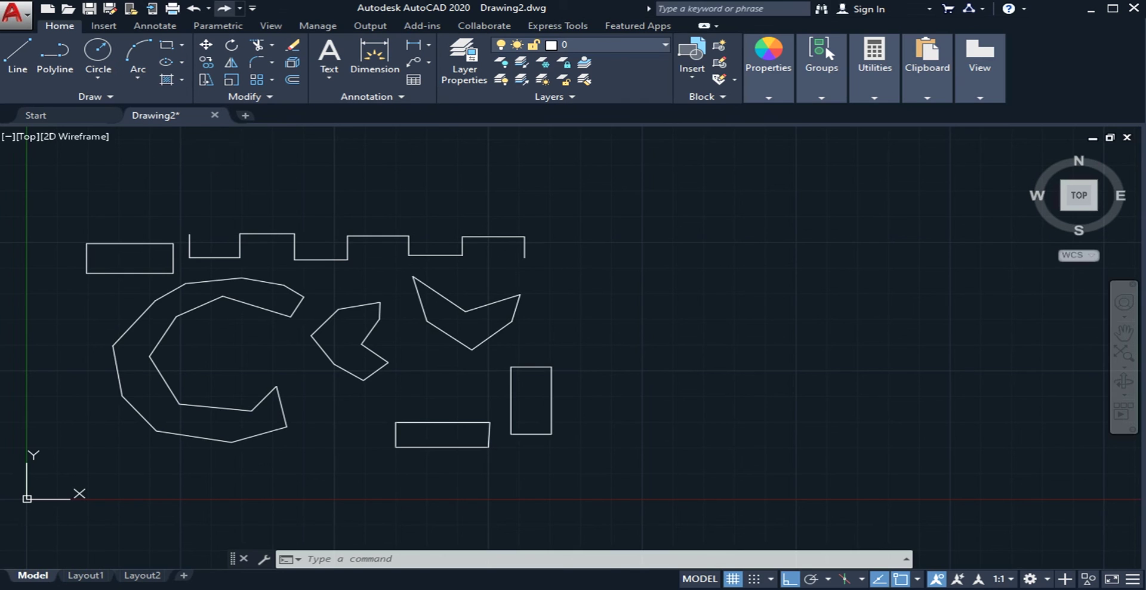
click(223, 8)
click(224, 8)
click(194, 7)
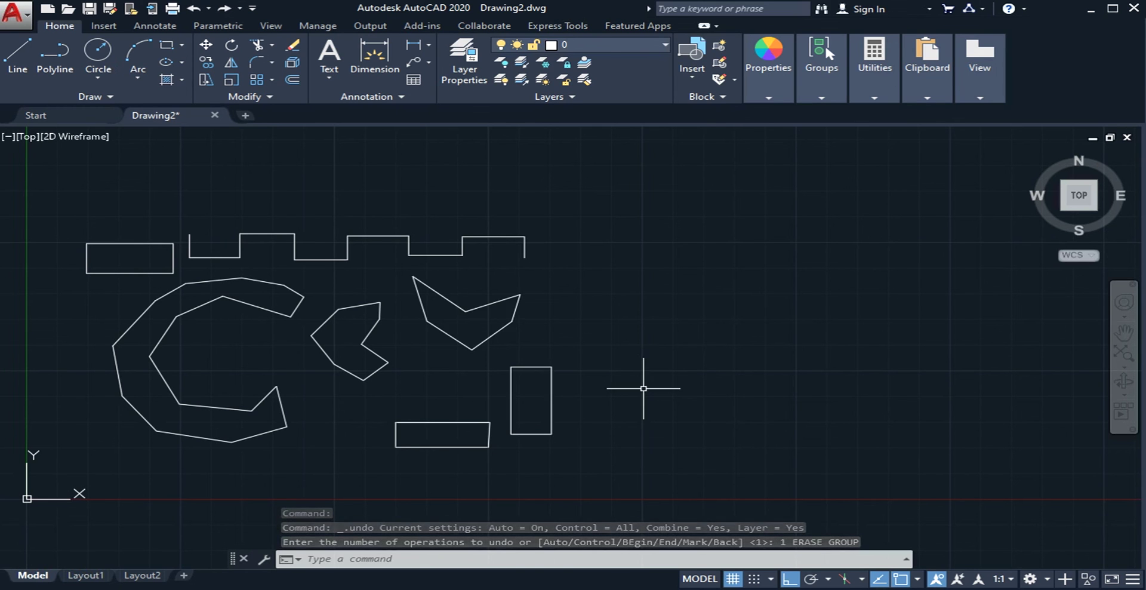
Save the drawing as Drawing2.dwg in the Documents folder, in AutoCAD 2018 Drawing format
key(ctrl+s)
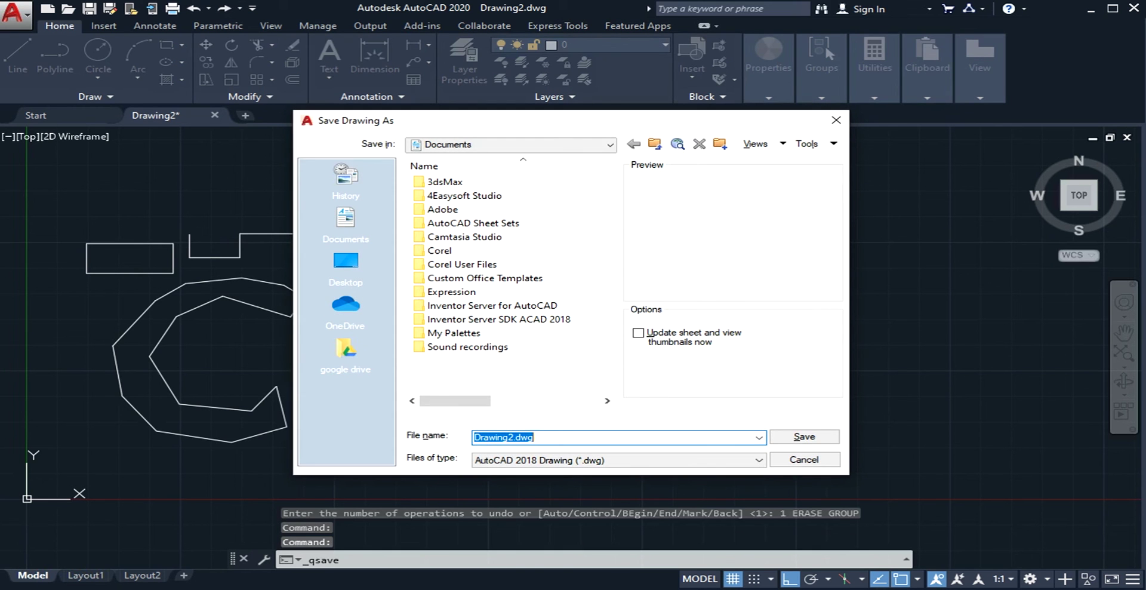
key(Return)
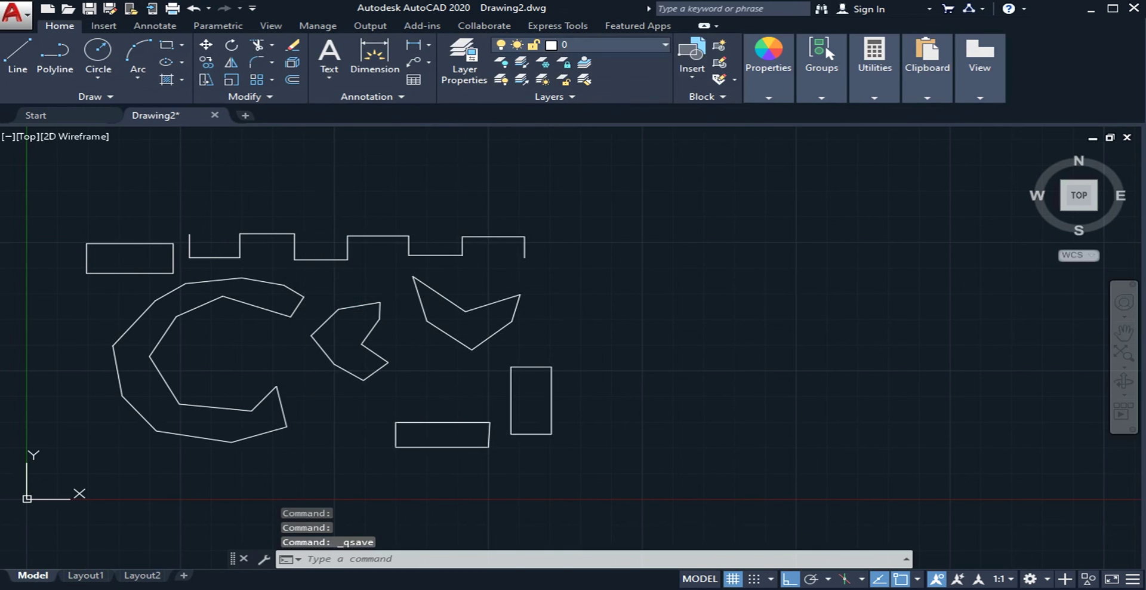